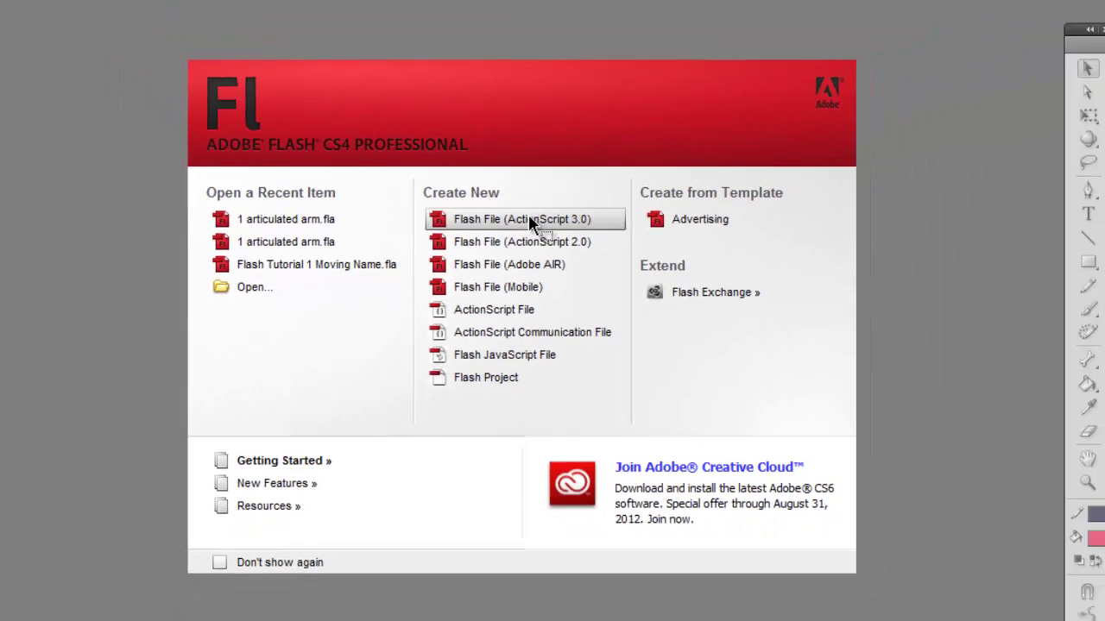
Create a new ActionScript 3.0 Flash document and move the floating Tools panel to the left.
click(607, 207)
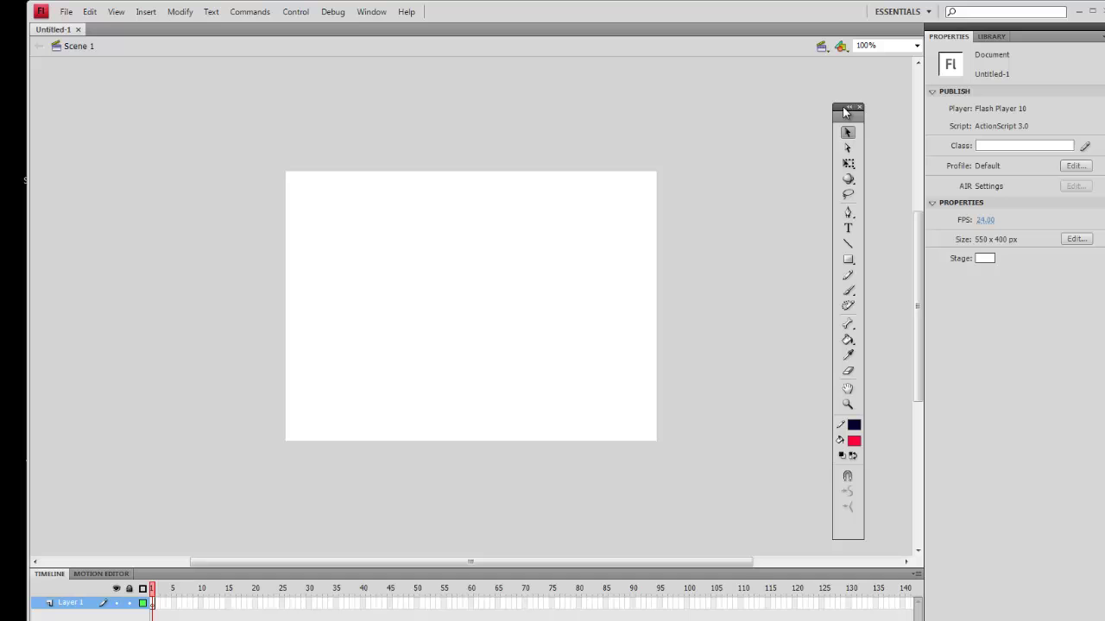
drag(849, 109, 76, 85)
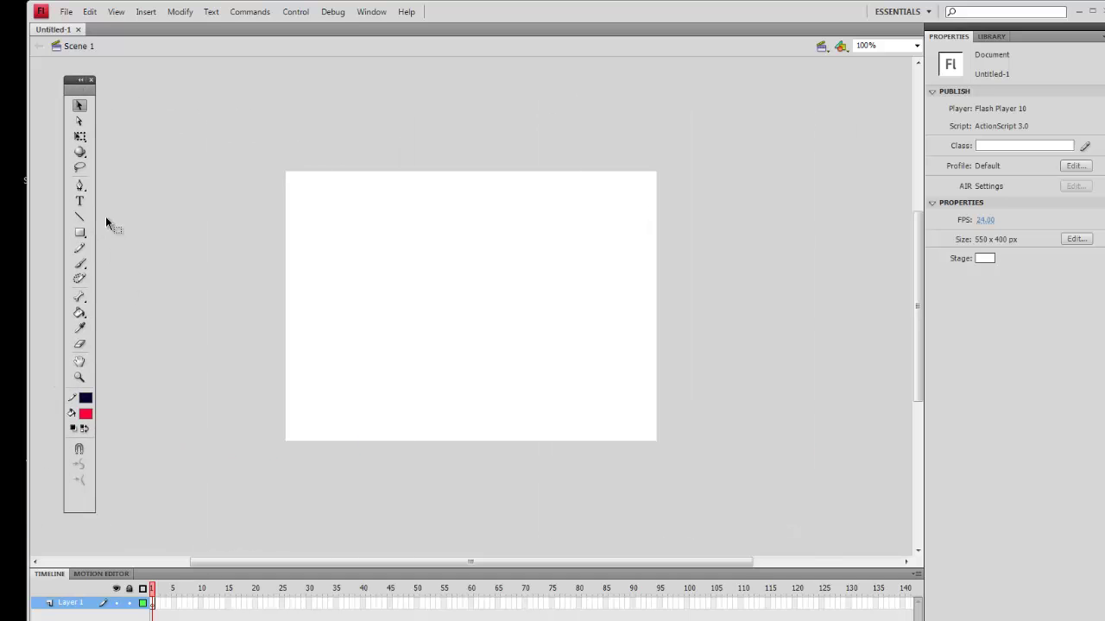
click(371, 12)
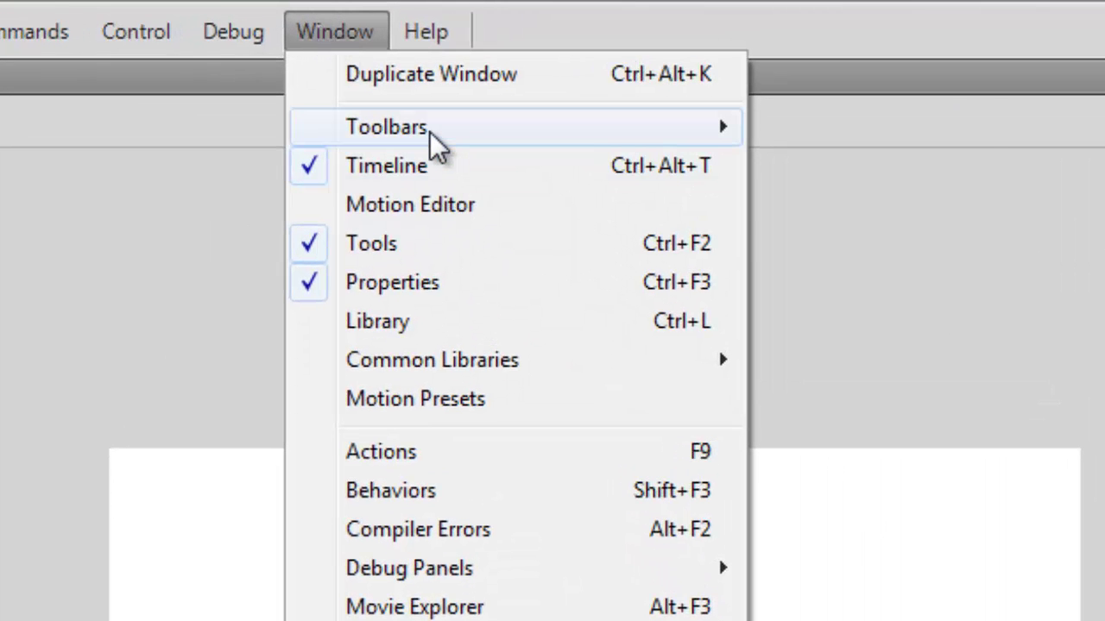
mouse_move(436, 146)
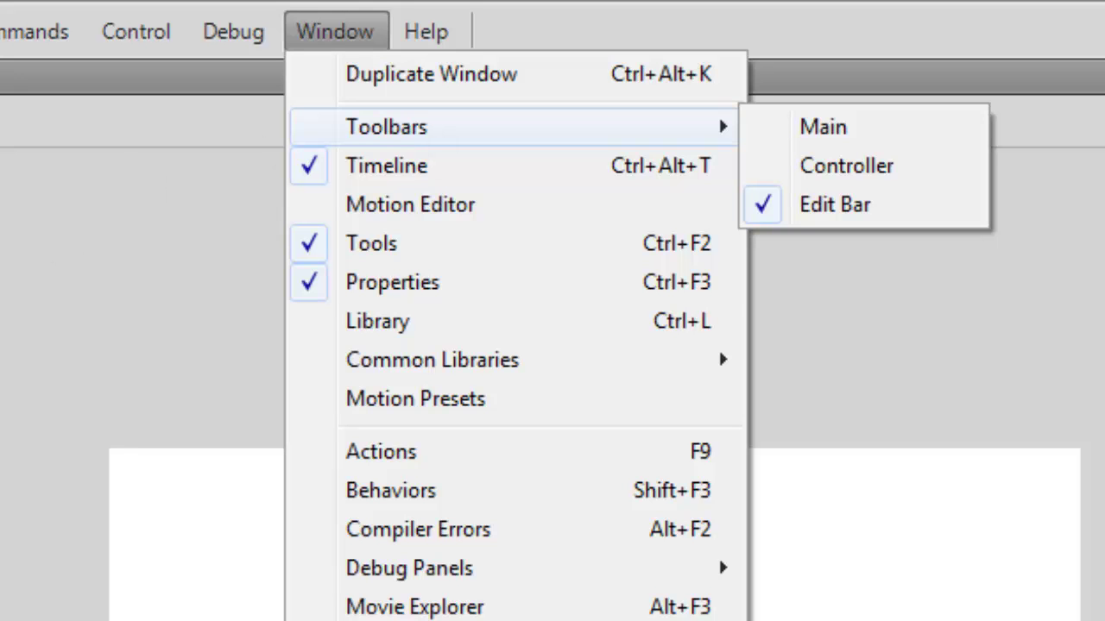
key(Escape)
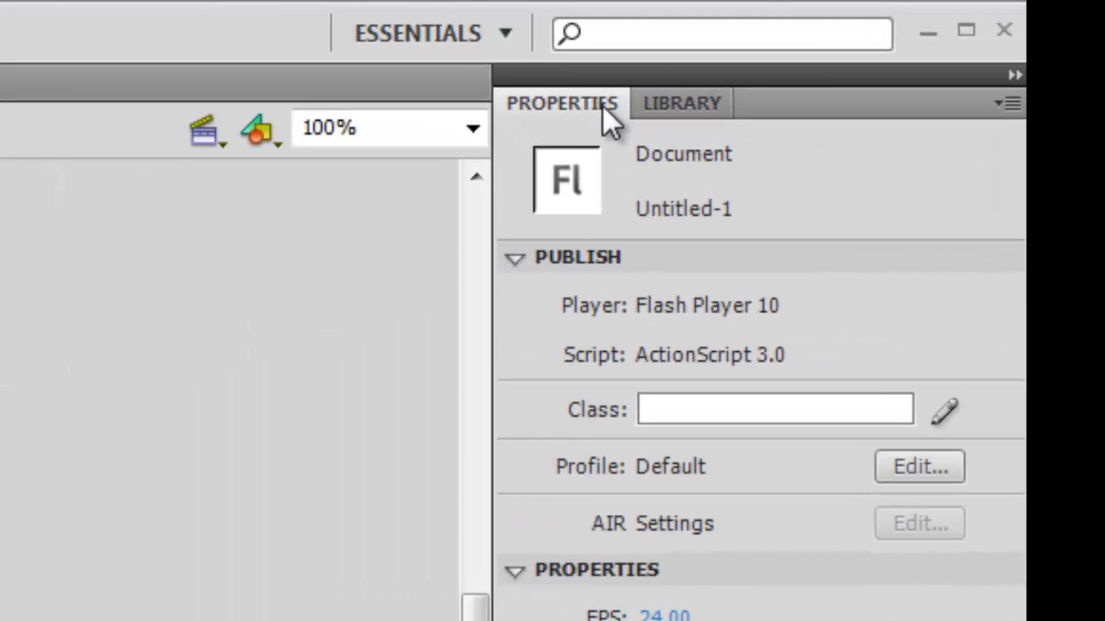
Return to the Properties panel and expand the Rectangle Tool flyout to show the oval, primitive and polystar tools.
click(672, 103)
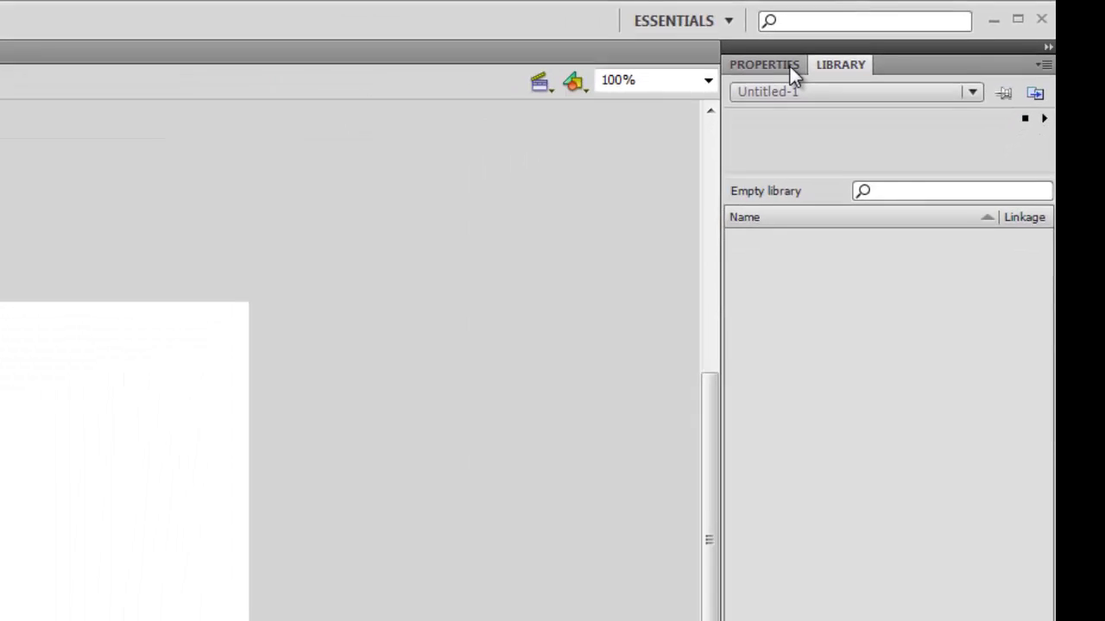
click(604, 104)
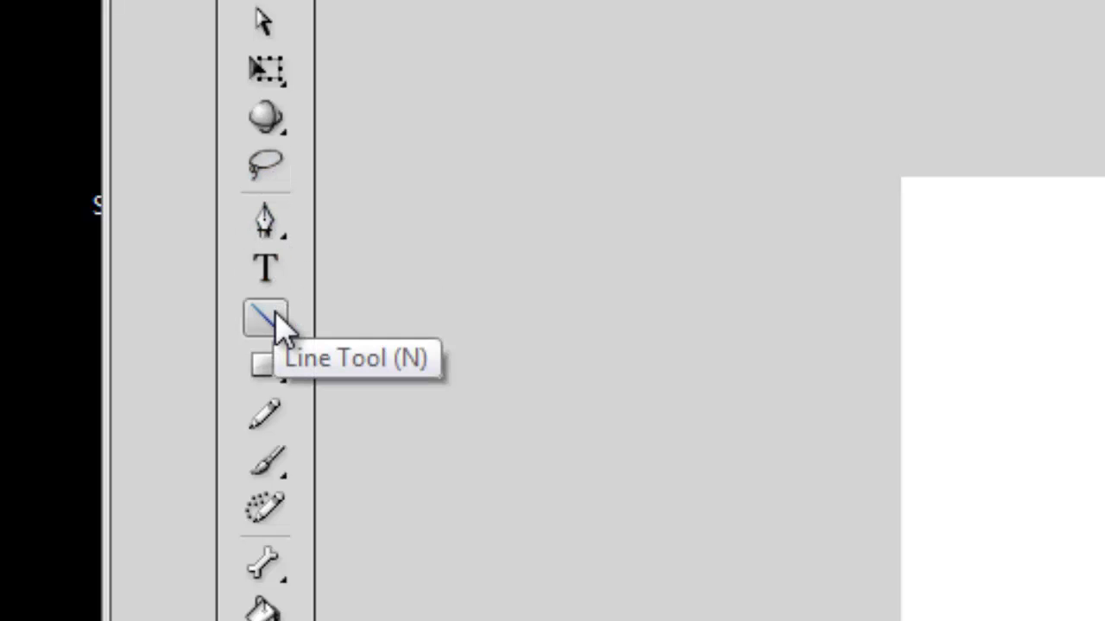
click(269, 370)
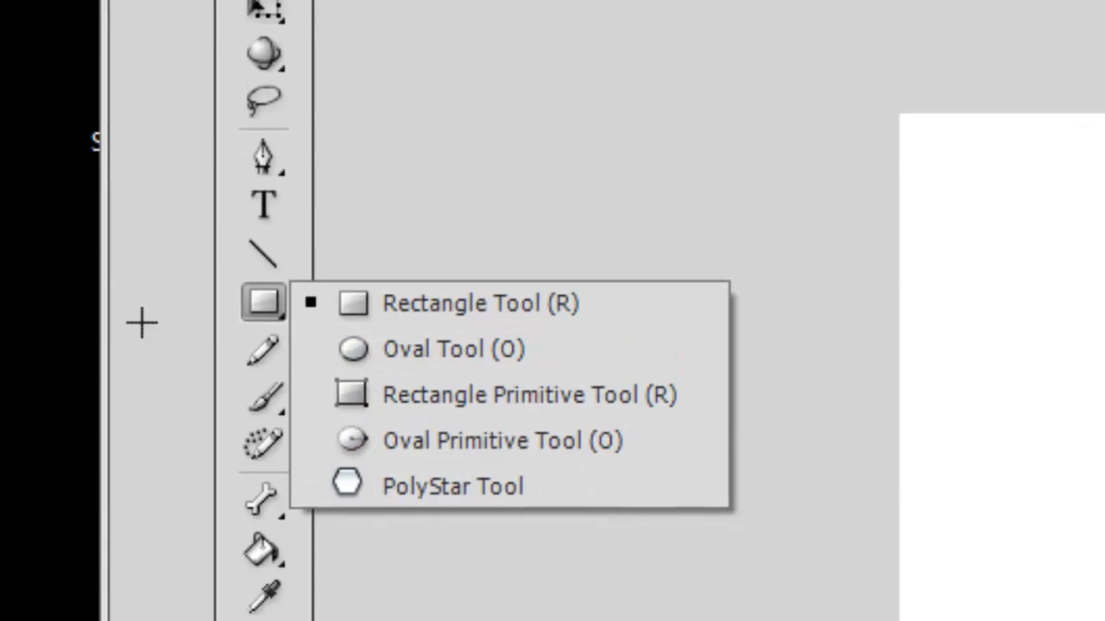
Close the Rectangle Tool flyout, leaving the empty white stage.
click(575, 424)
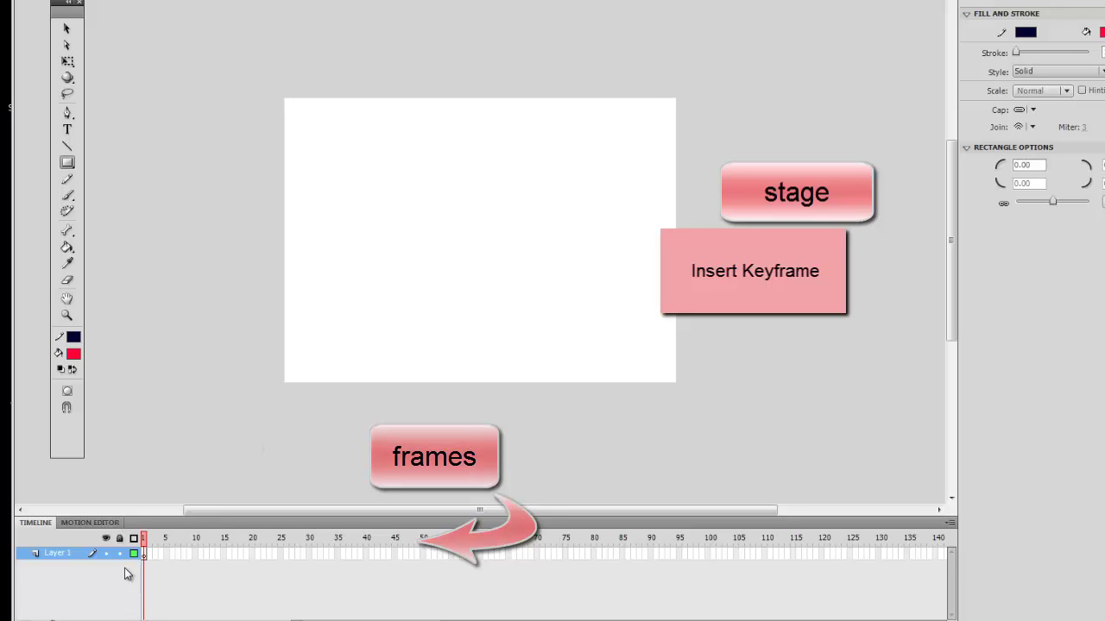
Rename the timeline layer from Layer 1 to 'boomerang'.
double_click(71, 557)
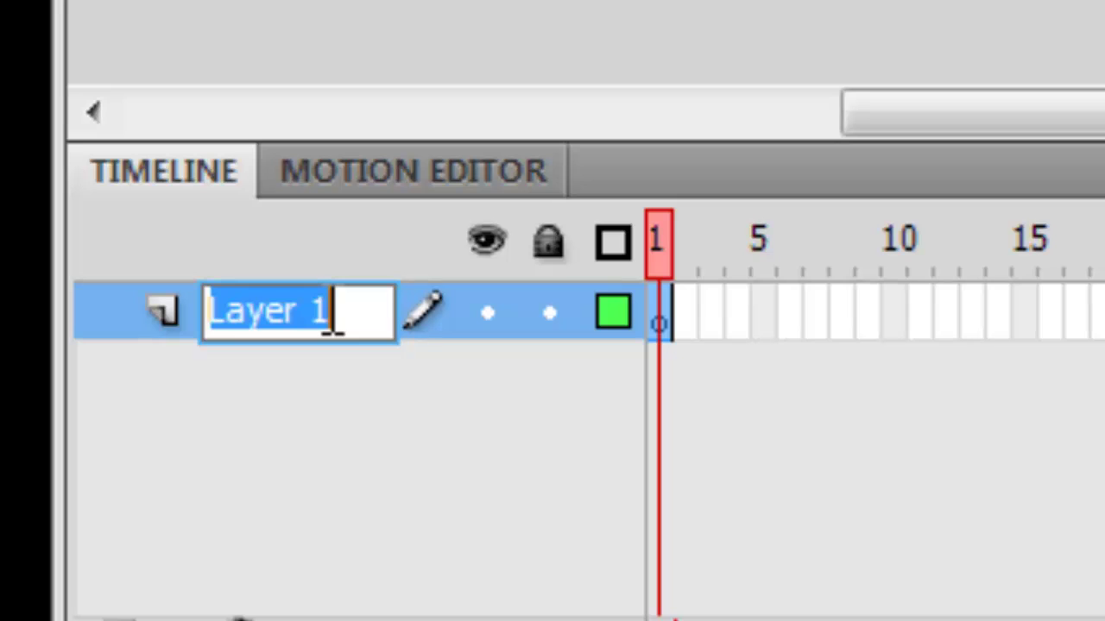
text(b)
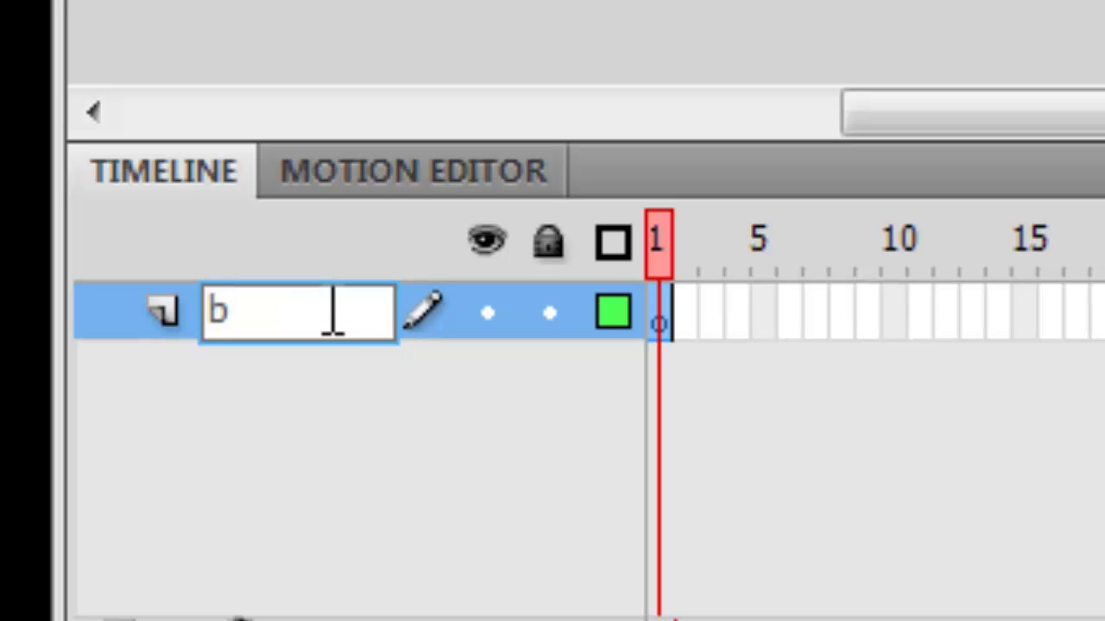
text(oomerang)
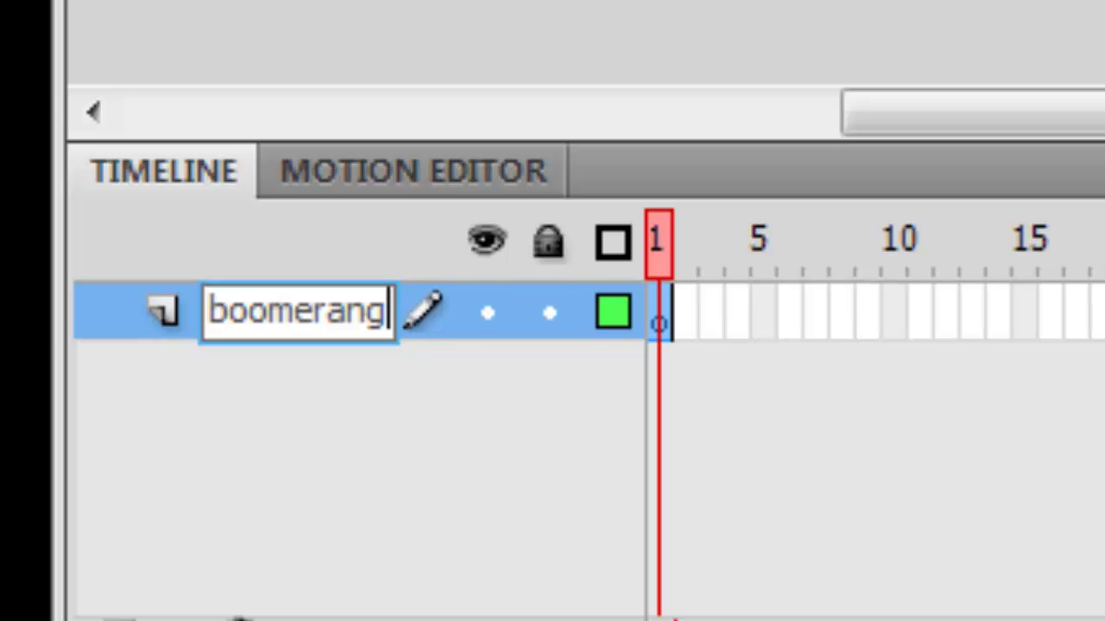
key(Return)
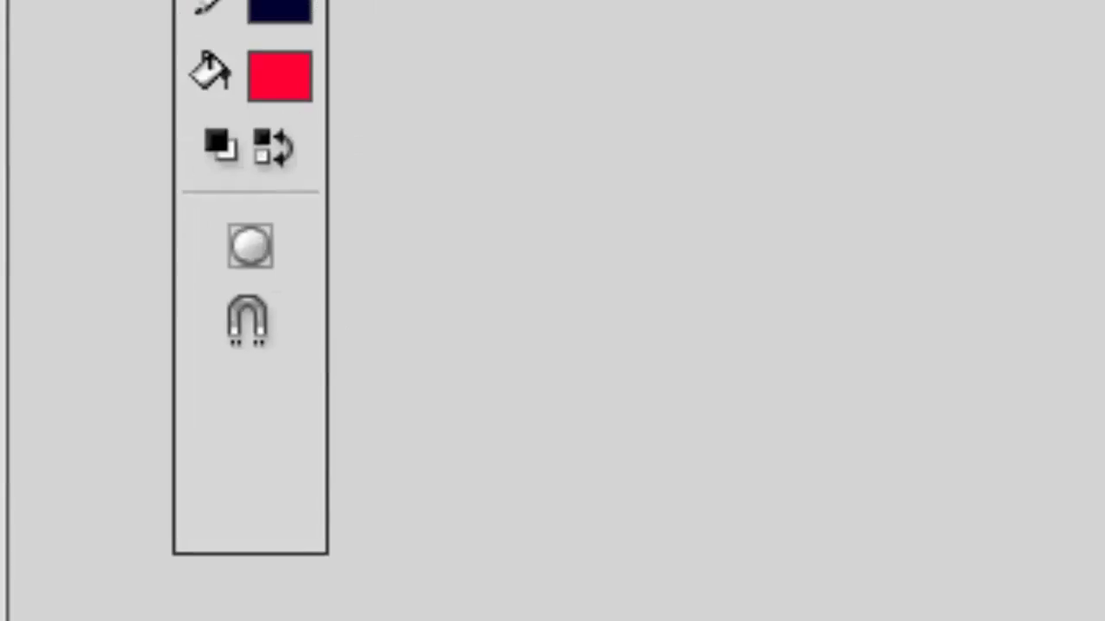
click(168, 47)
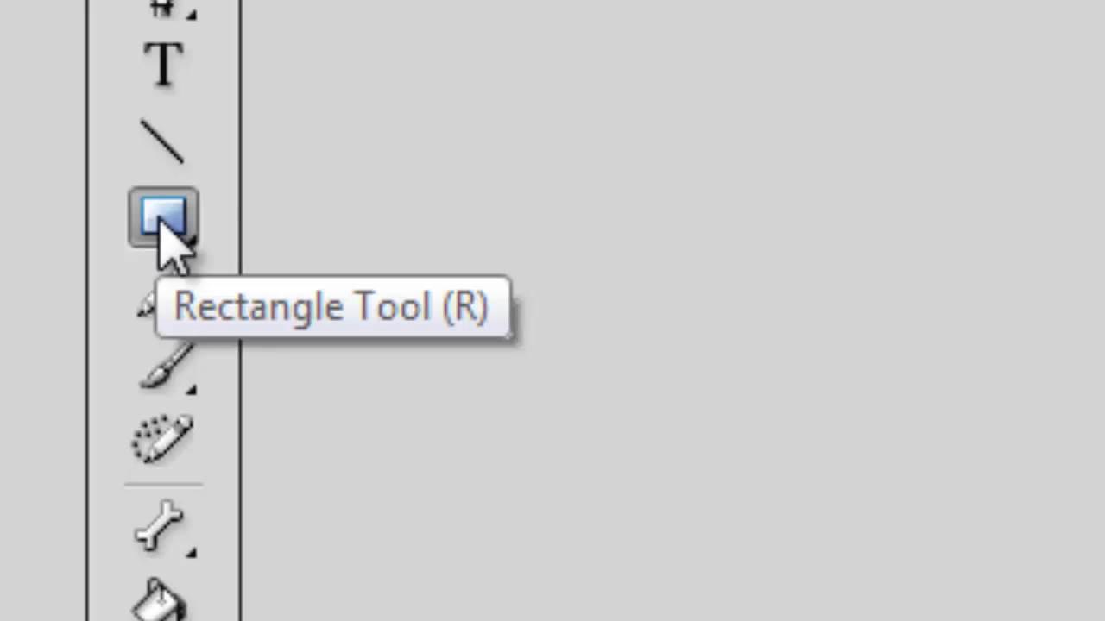
With the Oval Tool set to a black stroke of size 1 and #6532FF fill, draw a wide flat oval at bottom left.
click(163, 223)
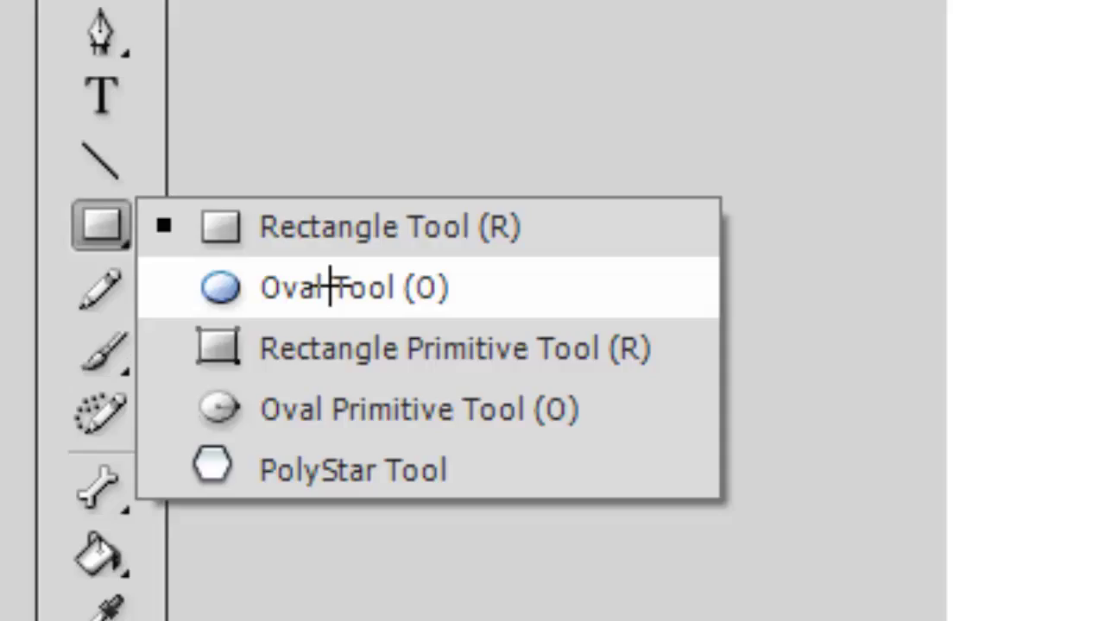
click(445, 293)
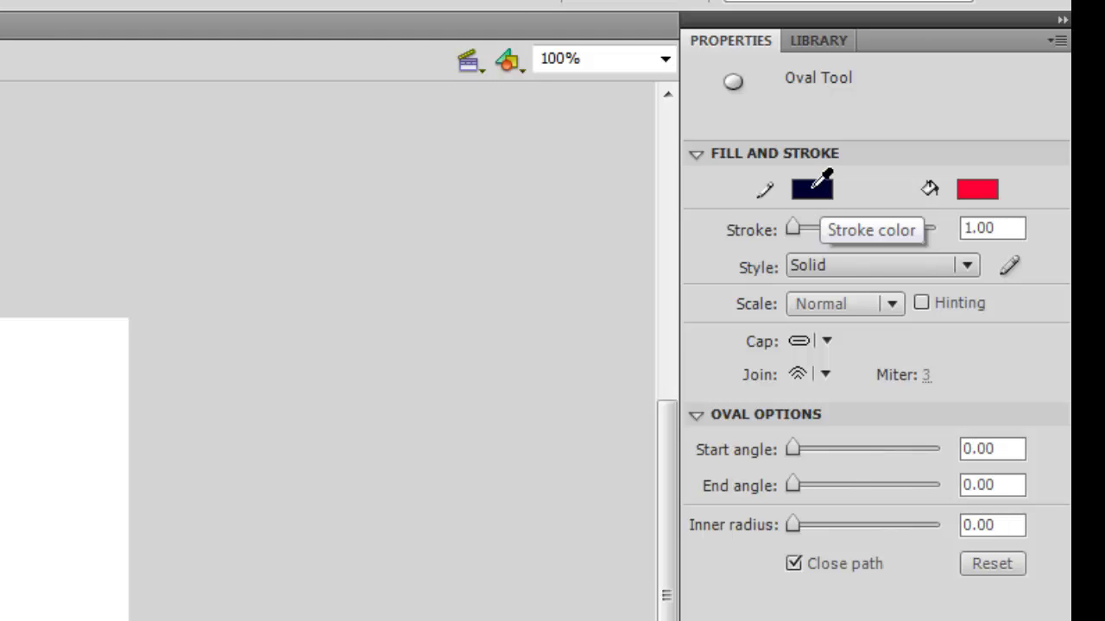
click(813, 190)
click(786, 242)
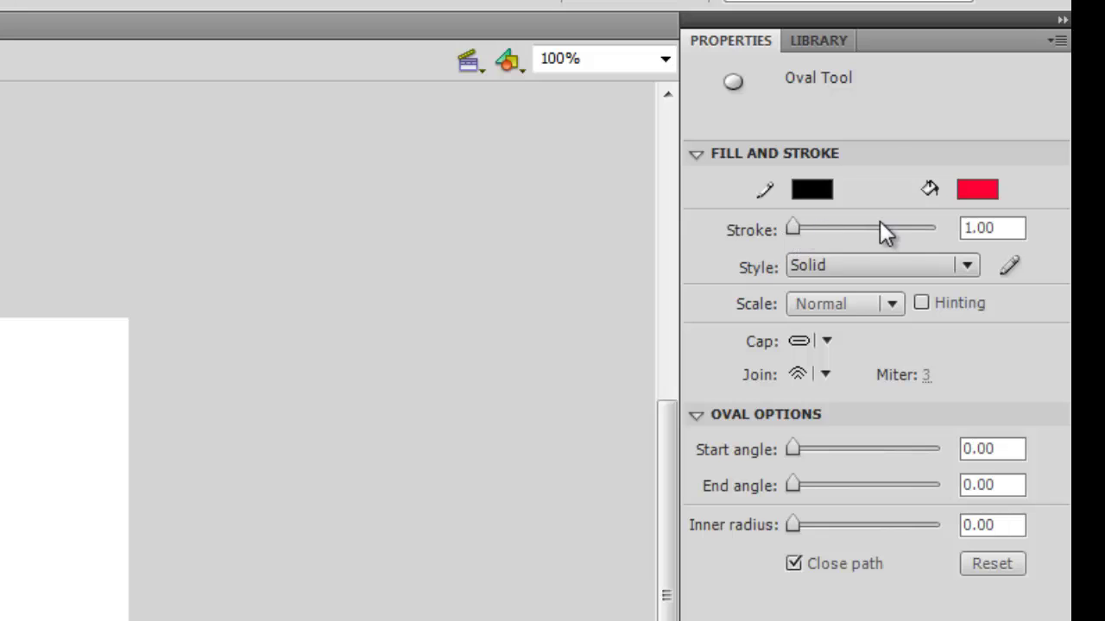
click(980, 194)
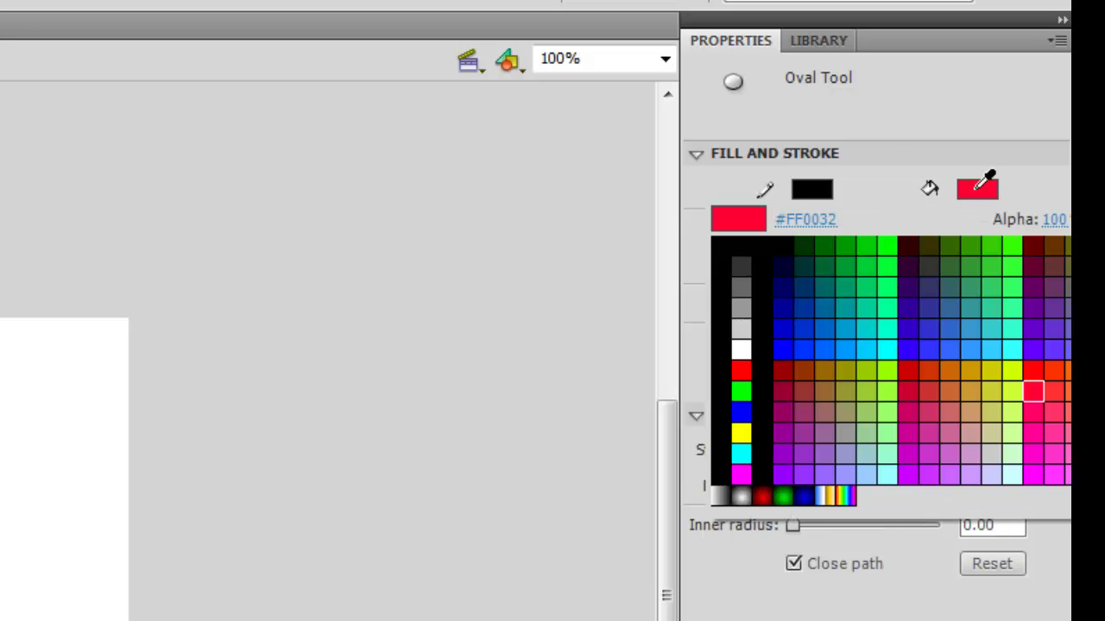
click(1066, 345)
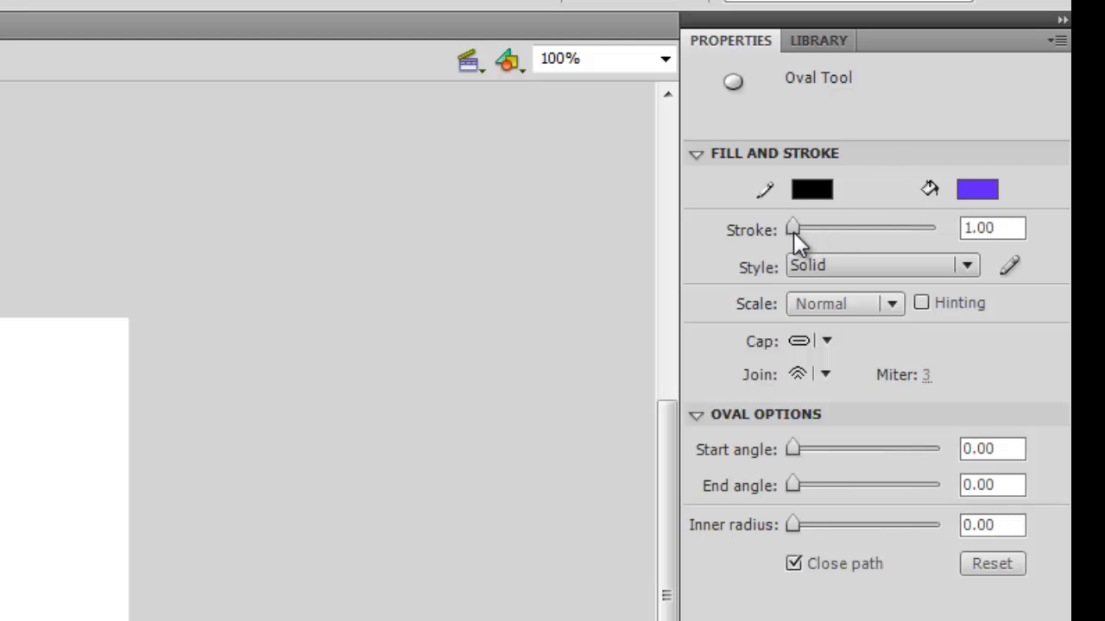
mouse_move(793, 231)
mouse_down()
mouse_move(861, 245)
mouse_move(785, 224)
mouse_up()
drag(1003, 228, 930, 222)
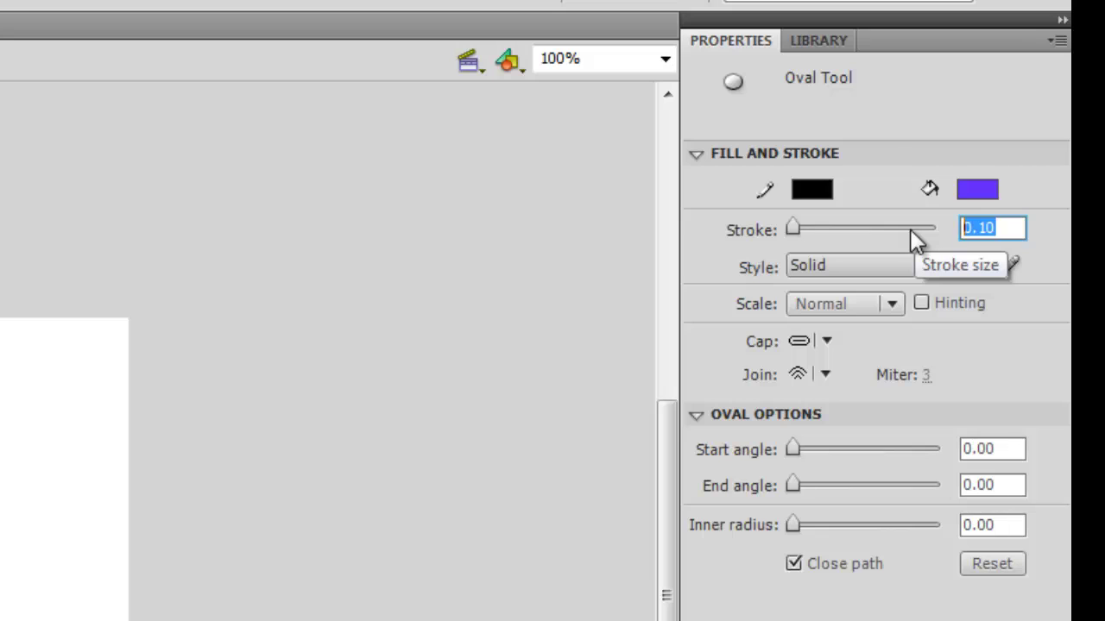
text(1)
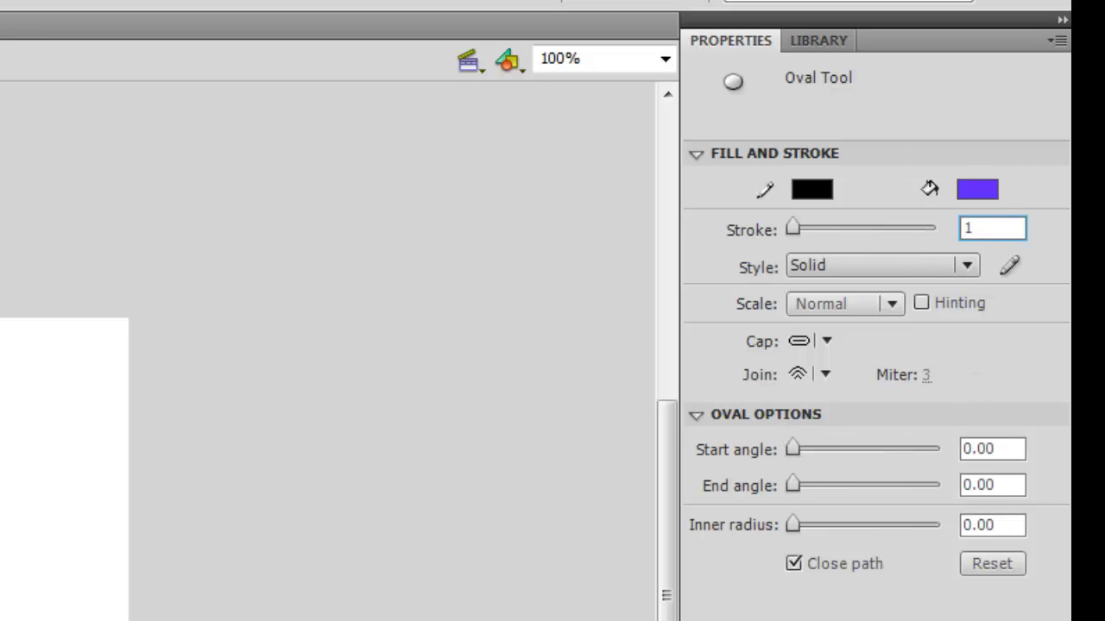
drag(341, 442, 417, 453)
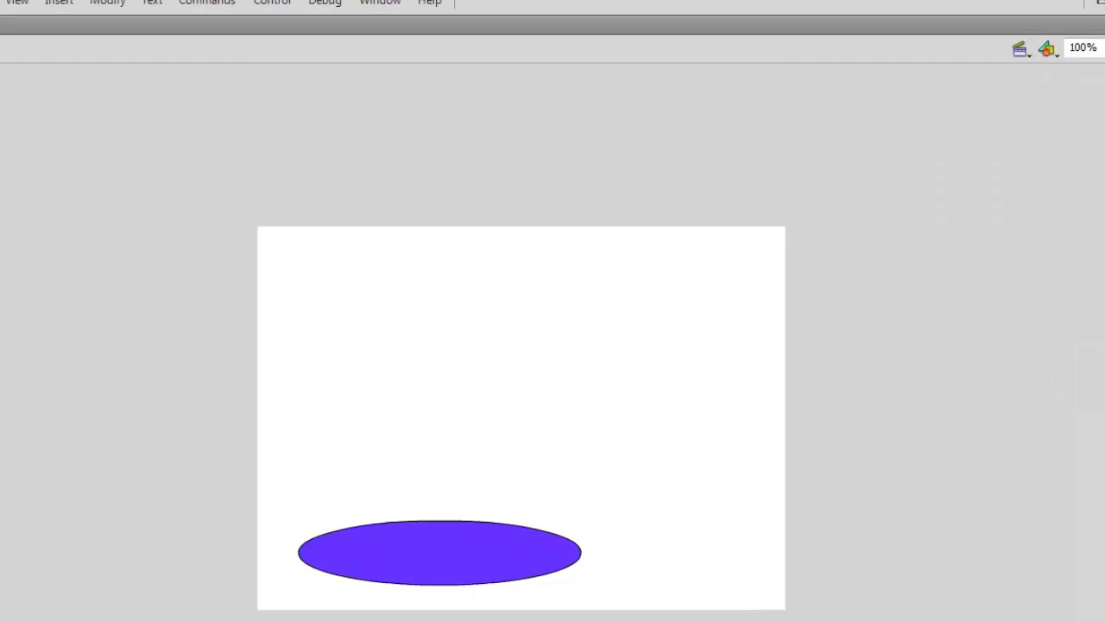
Select the whole oval and change its outline to green with stroke thickness 2.
click(120, 304)
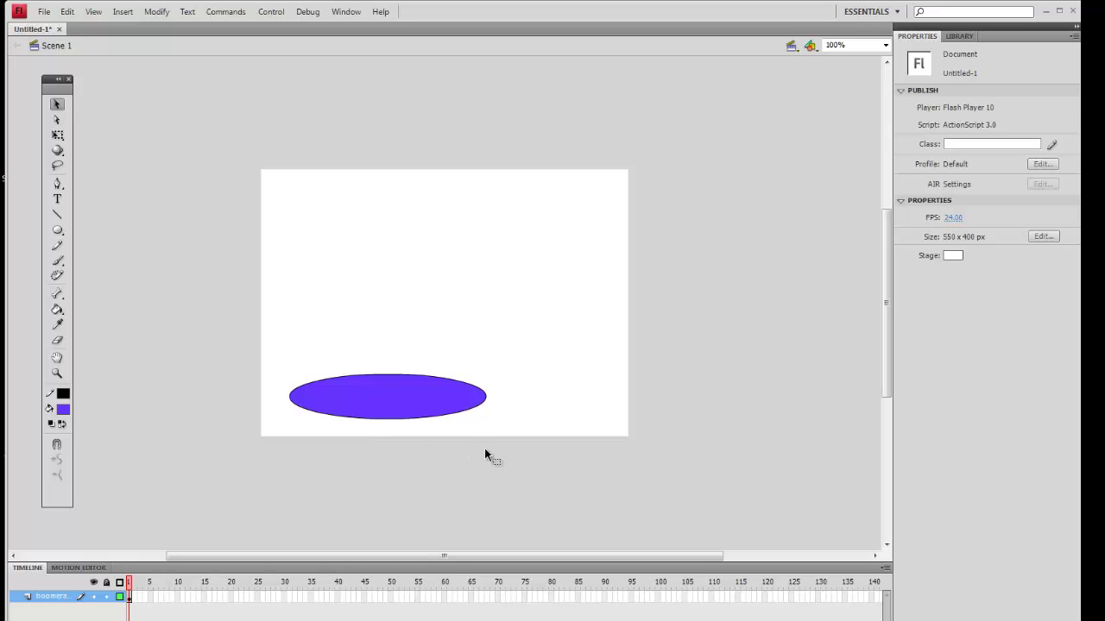
drag(274, 342, 530, 458)
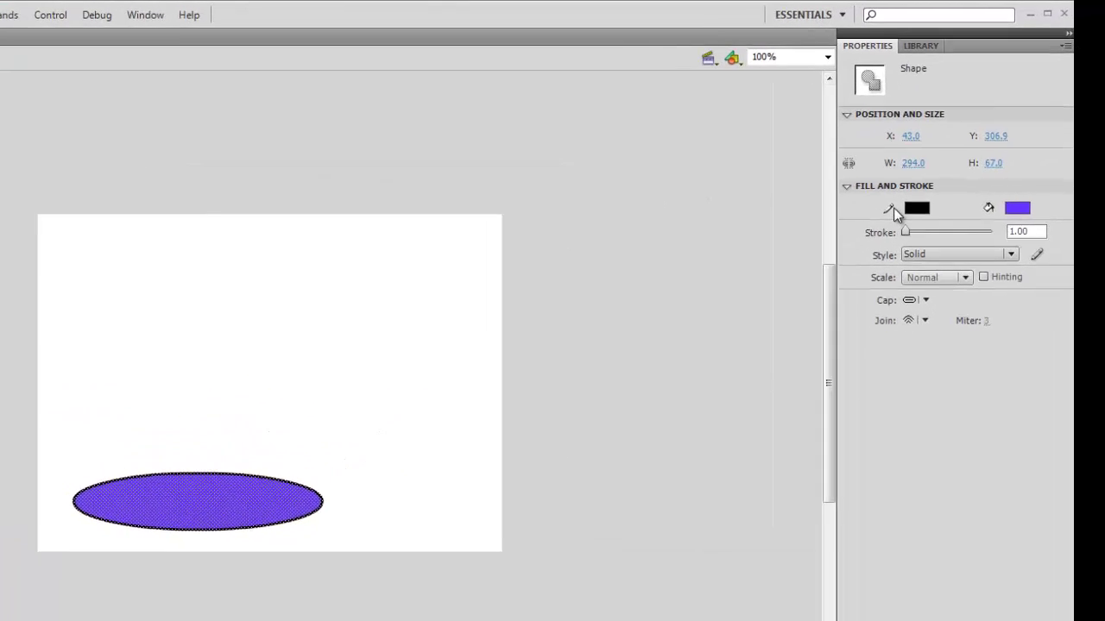
click(915, 207)
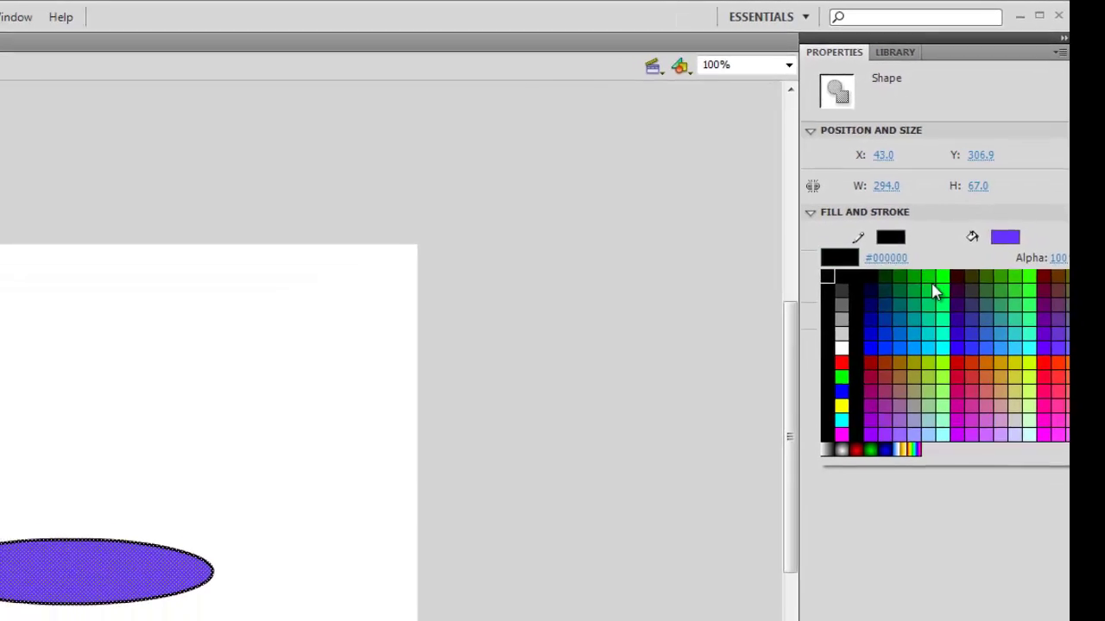
click(934, 288)
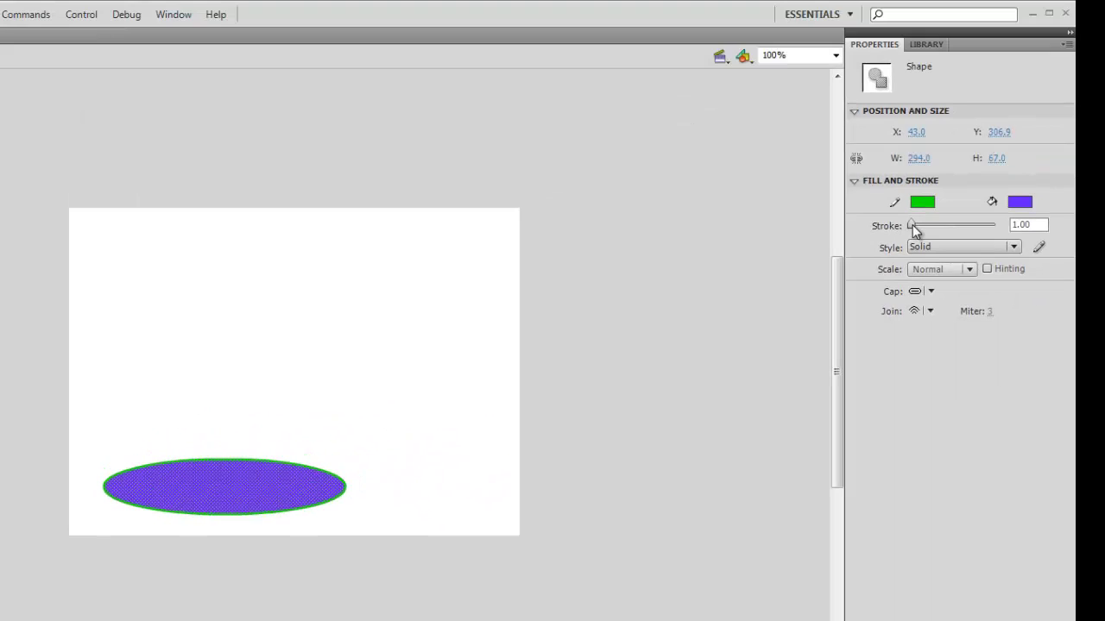
drag(912, 224, 921, 227)
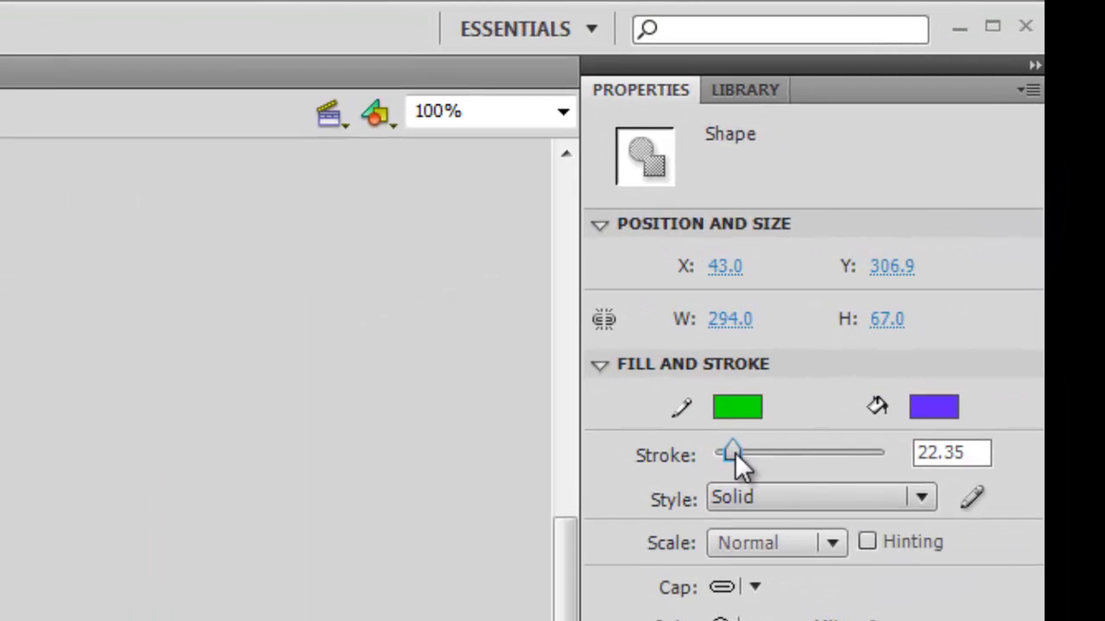
drag(735, 452, 723, 454)
click(971, 453)
drag(971, 452, 902, 454)
text(2)
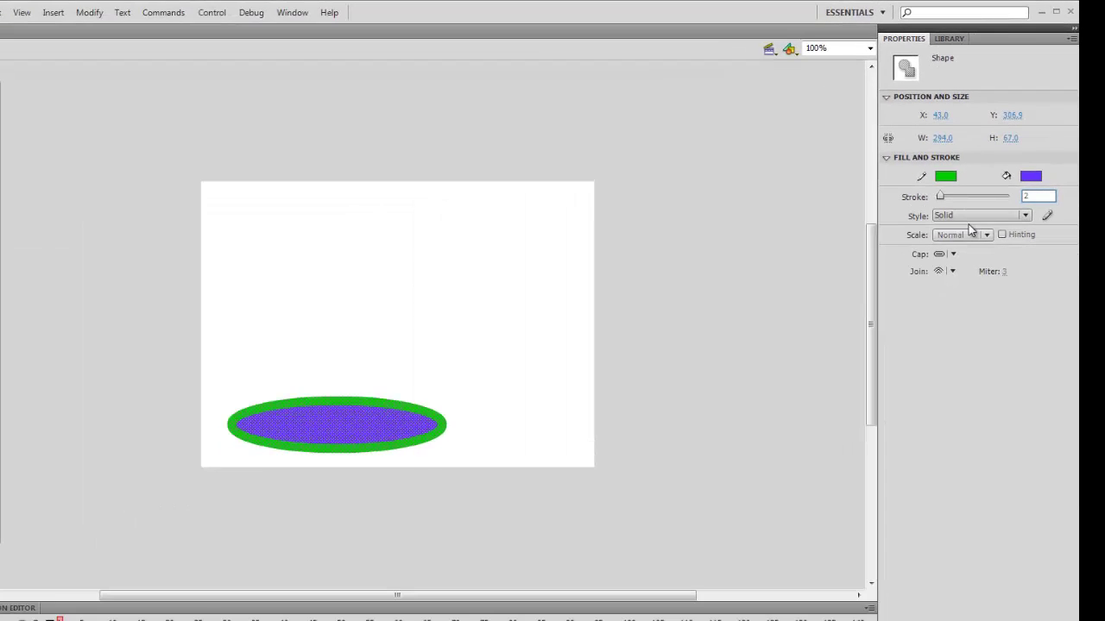
key(Return)
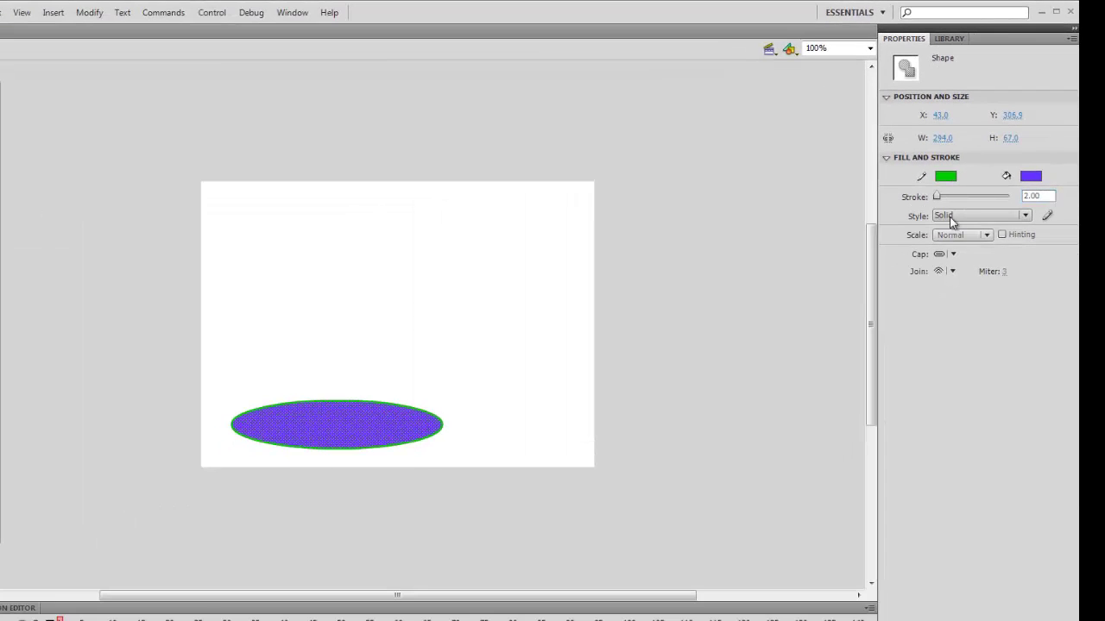
click(548, 443)
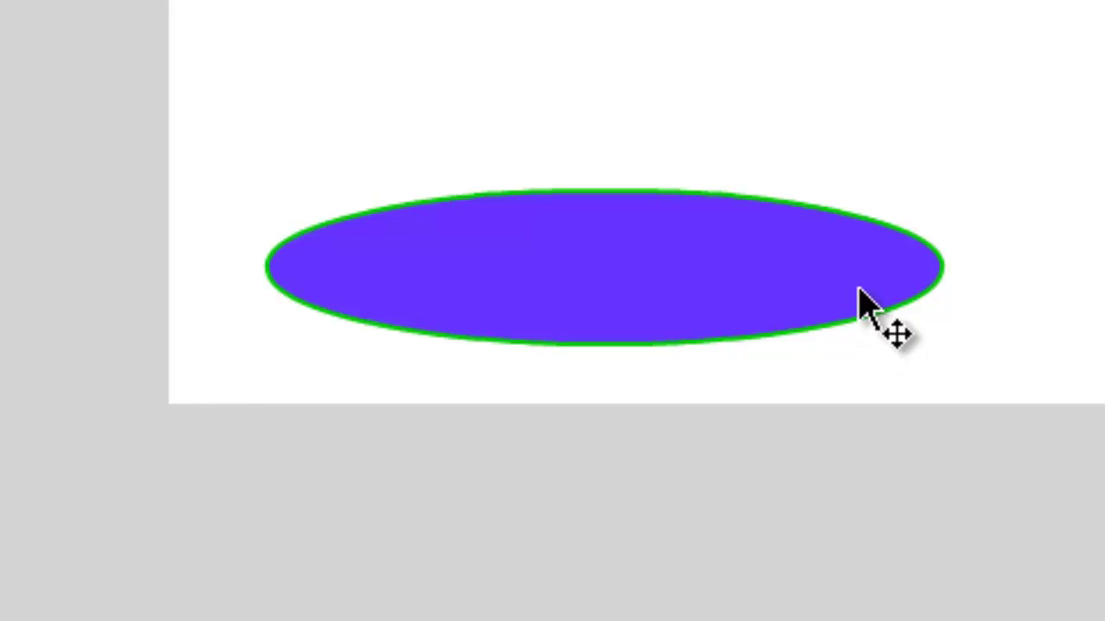
drag(860, 291, 910, 234)
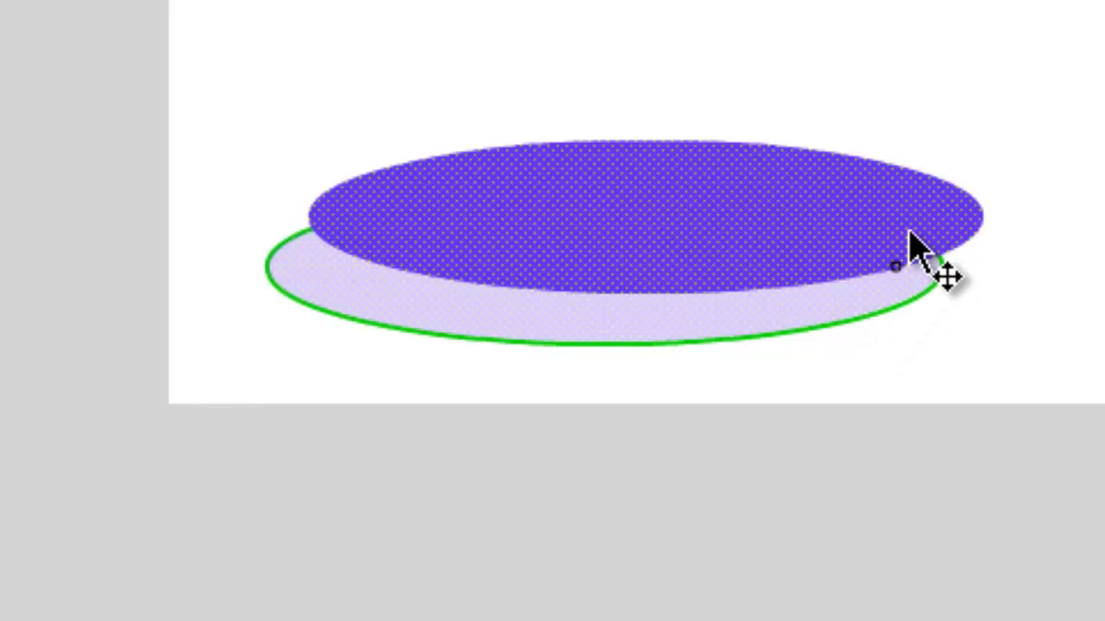
drag(911, 235, 859, 306)
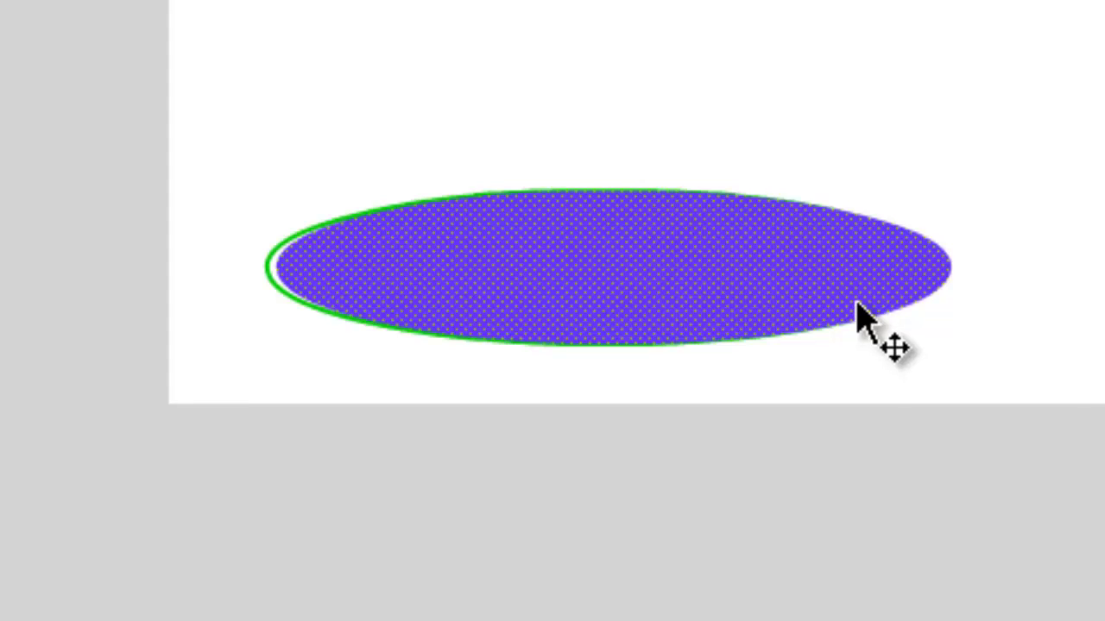
key(ctrl+z)
key(ctrl+y)
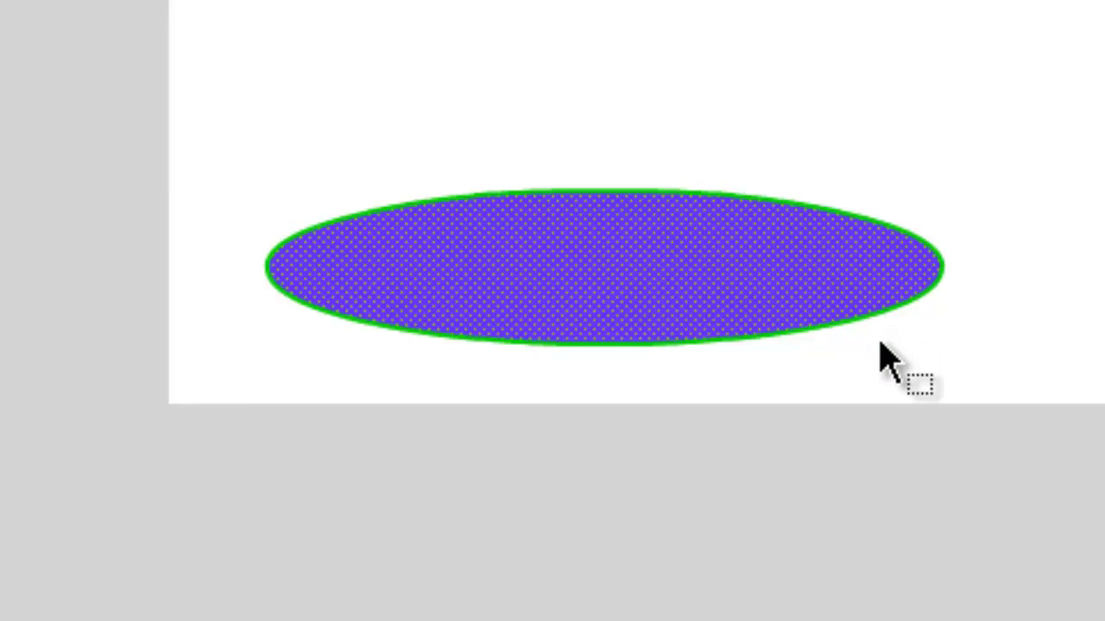
click(865, 335)
Bend the oval's lower edge upward into a thin arc and pull its left end down into a hook.
drag(861, 306, 749, 285)
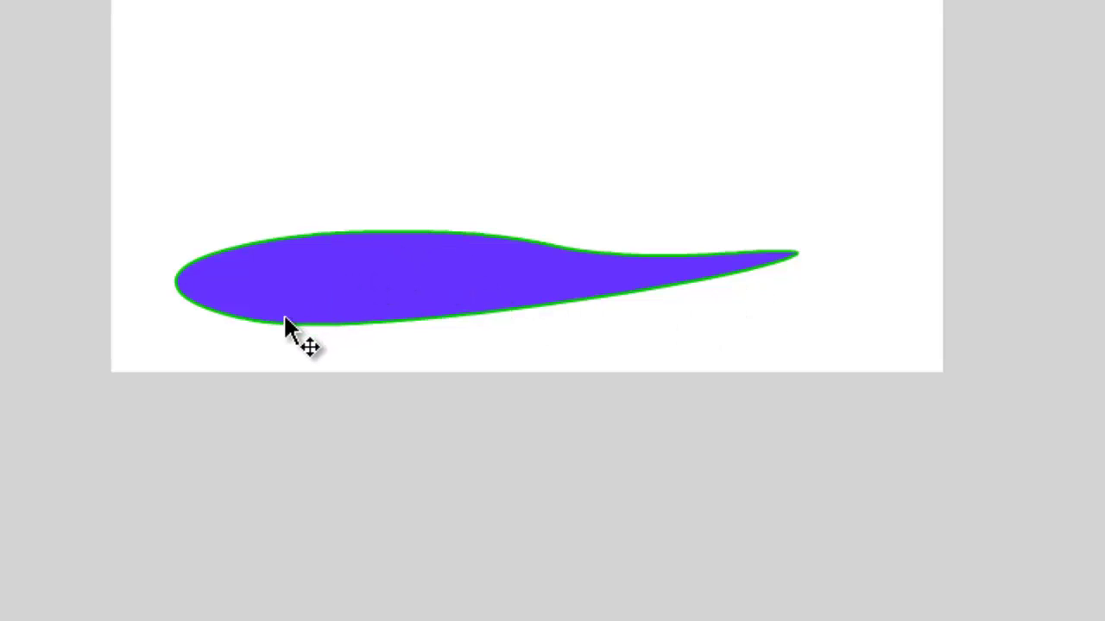
drag(359, 324, 362, 303)
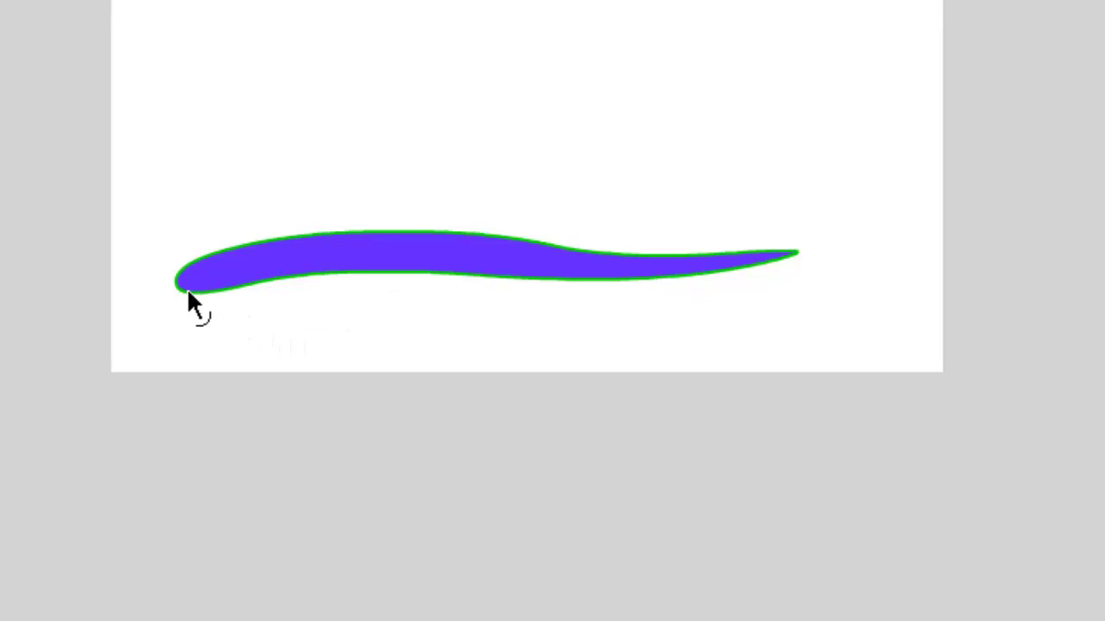
drag(189, 292, 177, 362)
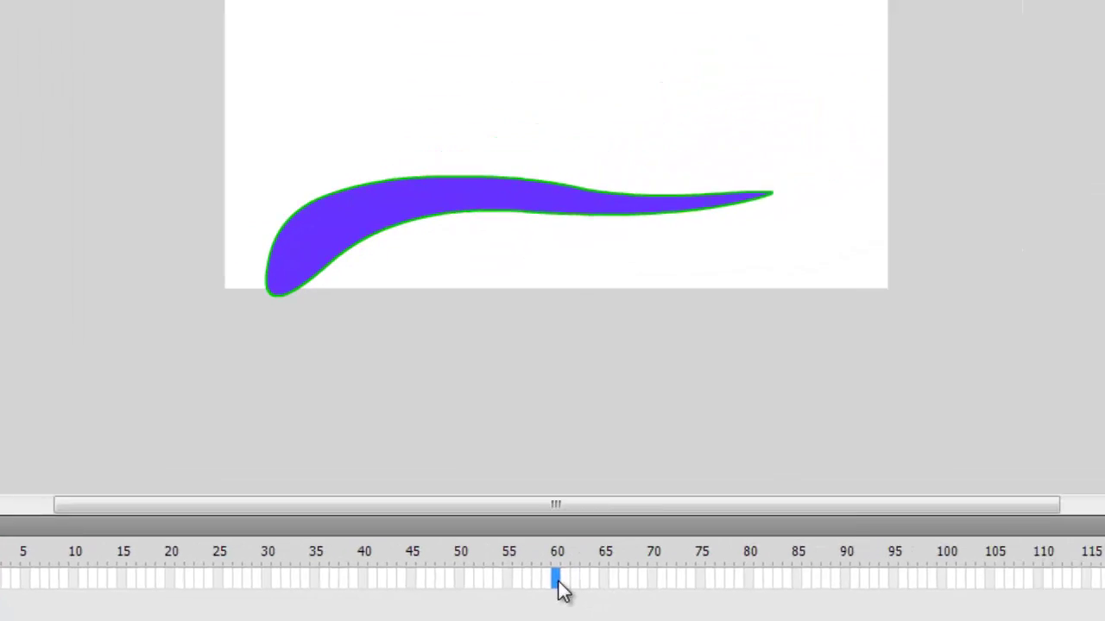
Insert a keyframe at frame 60 on the boomerang layer.
right_click(965, 536)
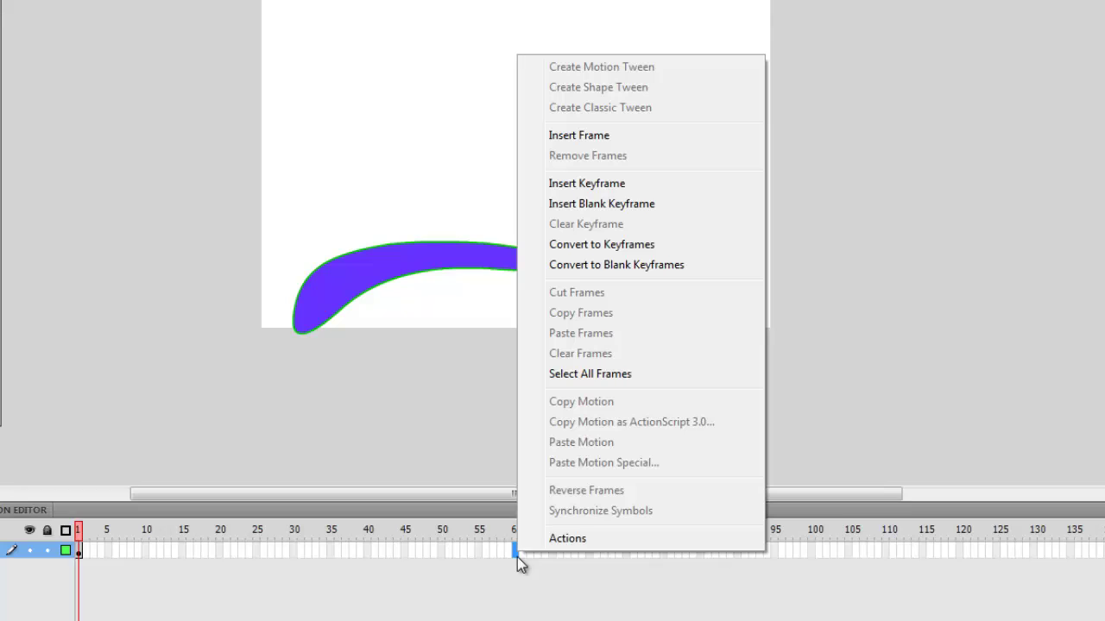
click(602, 189)
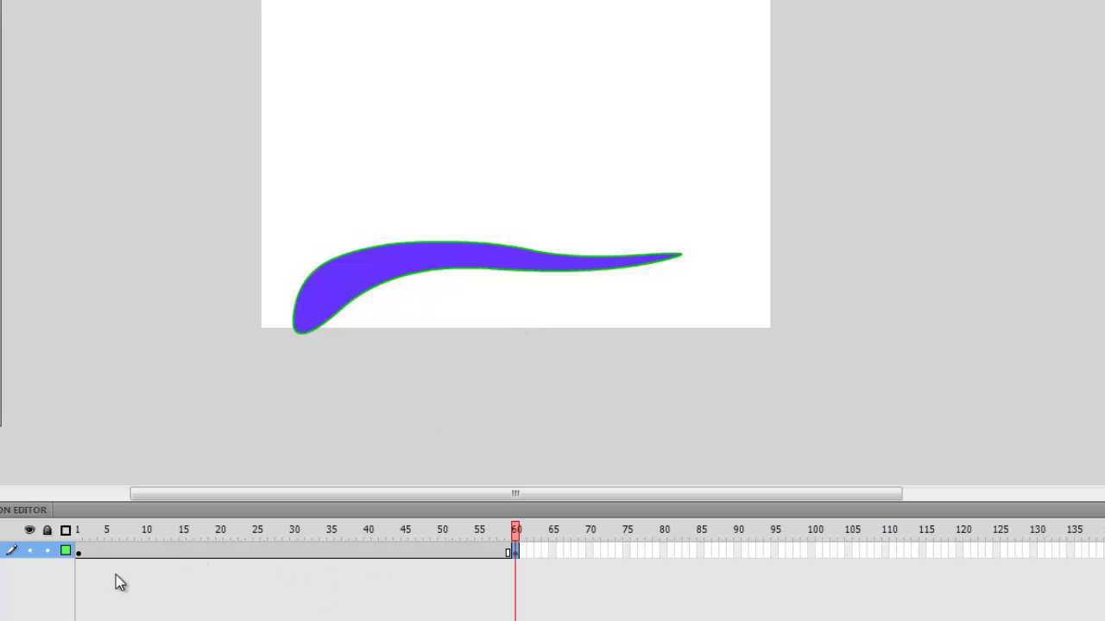
click(99, 553)
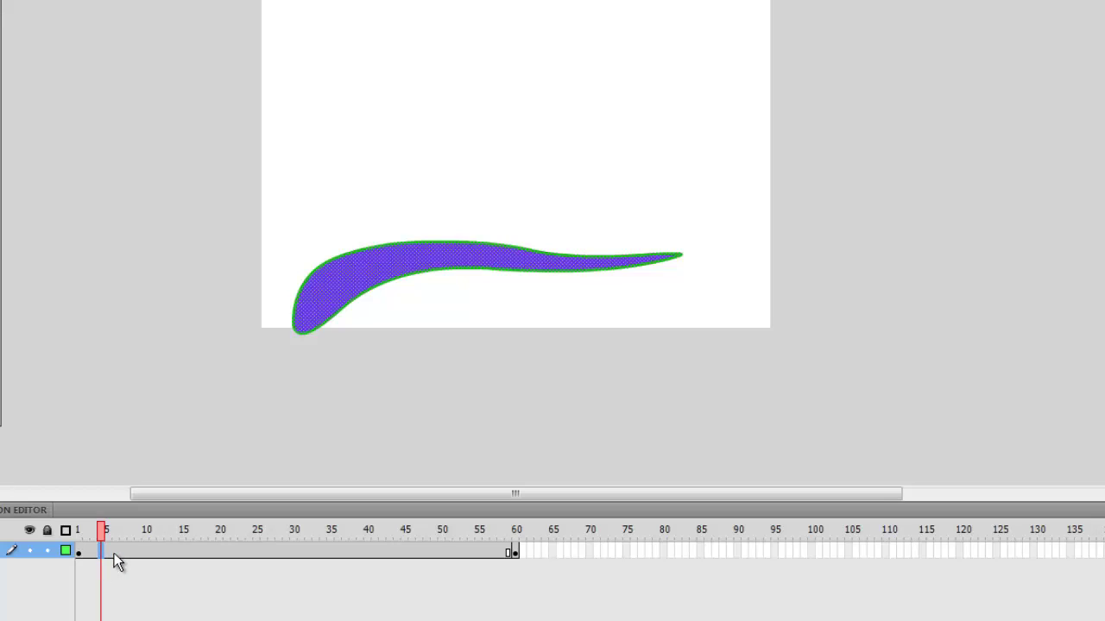
drag(115, 553, 169, 555)
click(78, 553)
click(248, 549)
Create a motion tween on the frames 1–60 span, accepting conversion of the shape to a symbol.
right_click(248, 549)
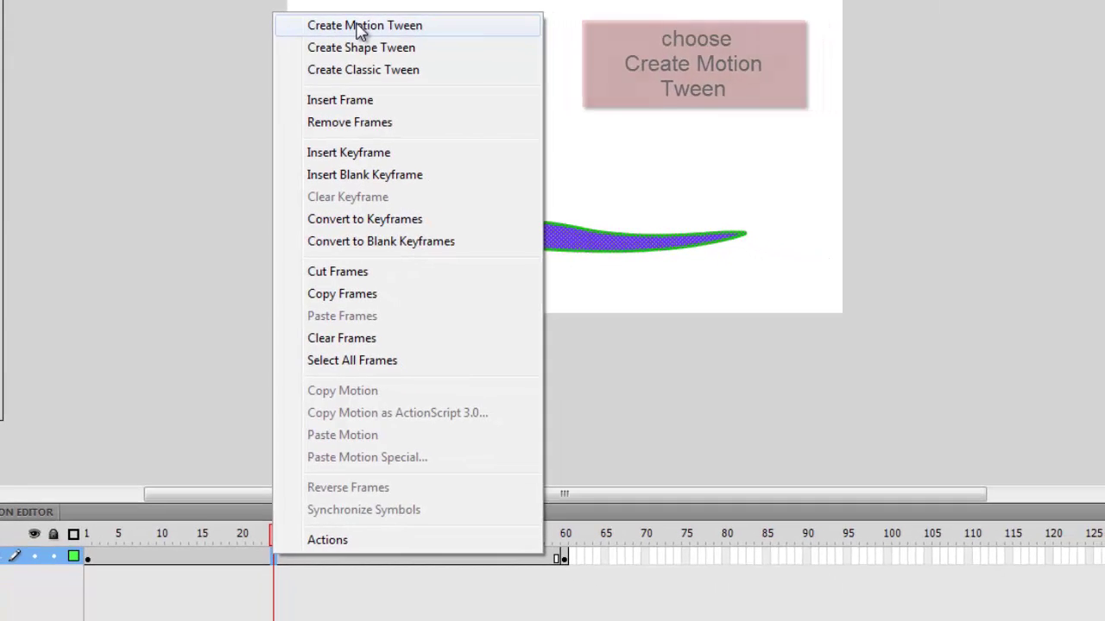
click(359, 27)
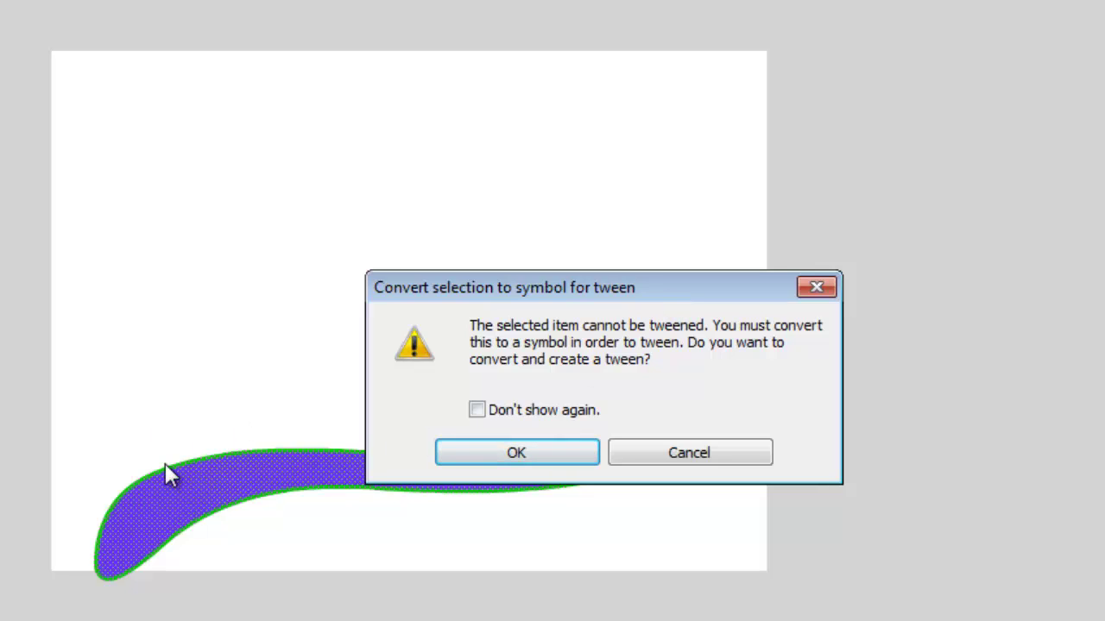
click(502, 452)
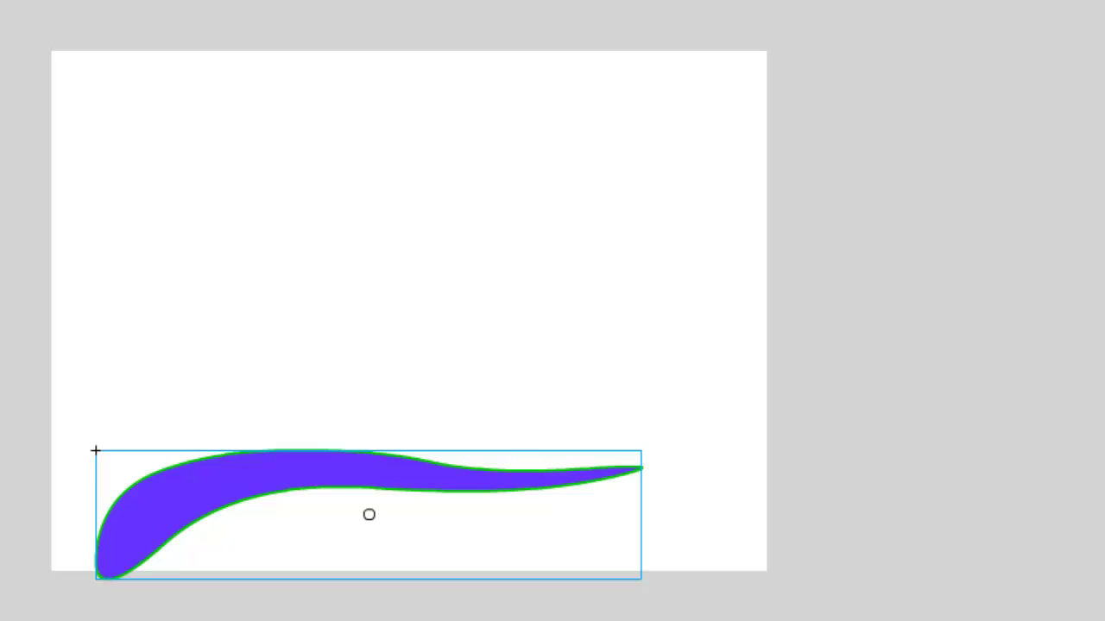
Insert a Position keyframe at frame 20 of the boomerang's motion tween.
right_click(346, 609)
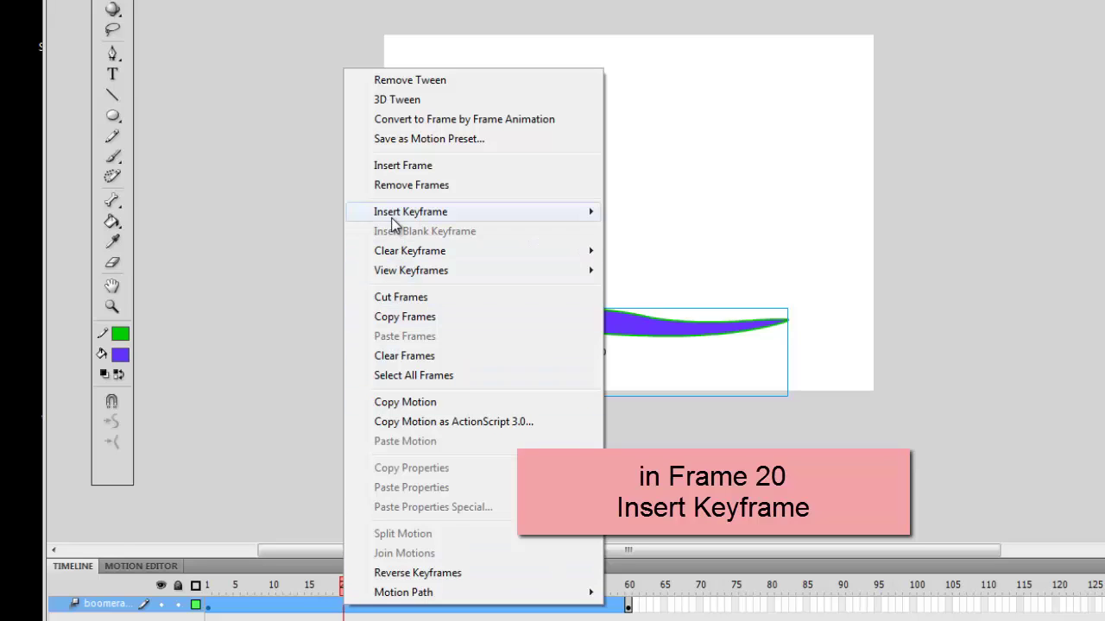
mouse_move(392, 218)
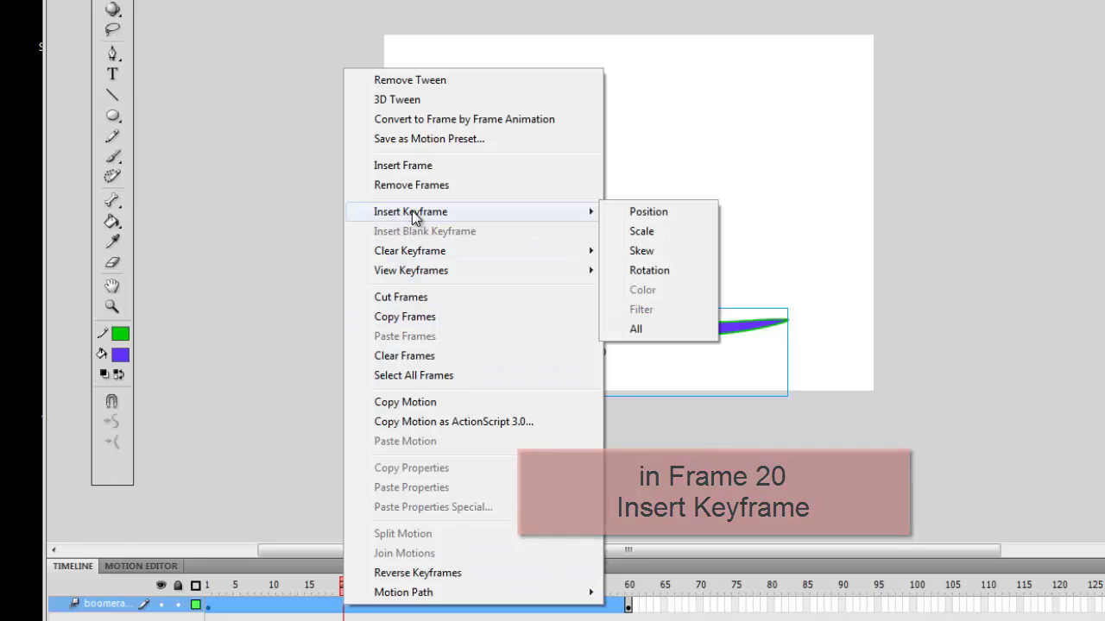
click(638, 214)
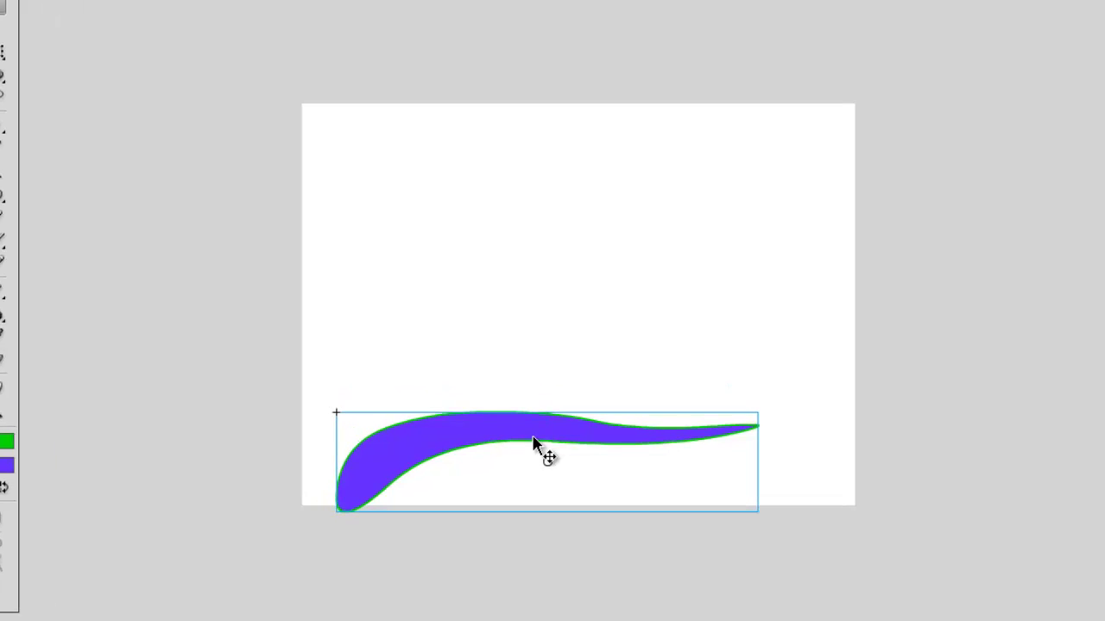
At frame 20, drag the boomerang up to the stage's top right, then scrub to preview its path.
drag(546, 435, 570, 363)
drag(453, 331, 613, 35)
drag(637, 150, 638, 149)
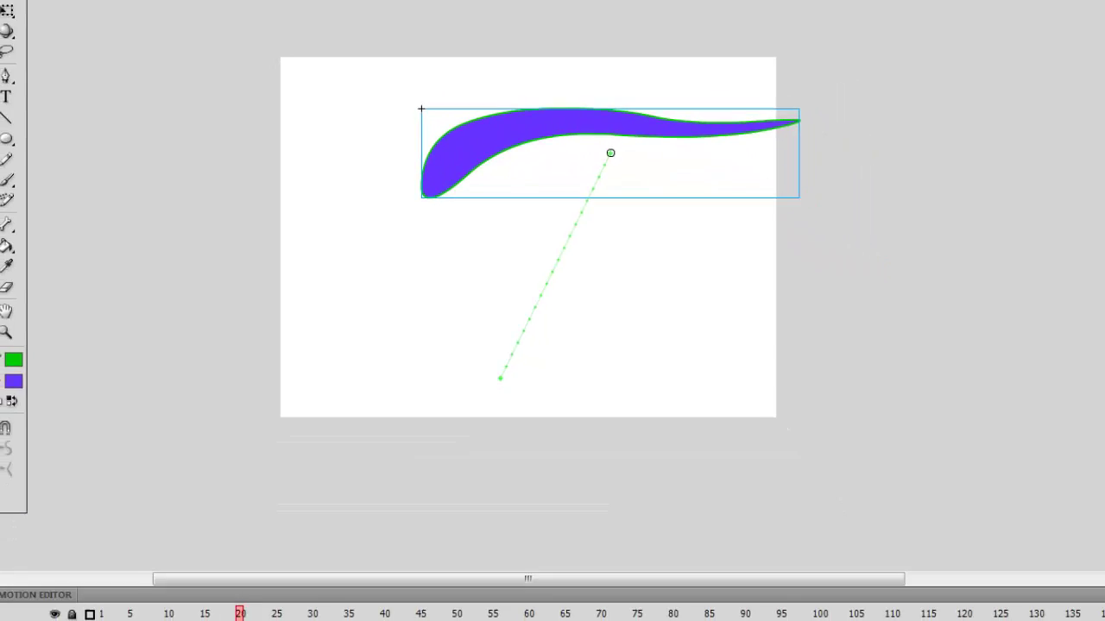
click(156, 587)
drag(153, 591, 239, 591)
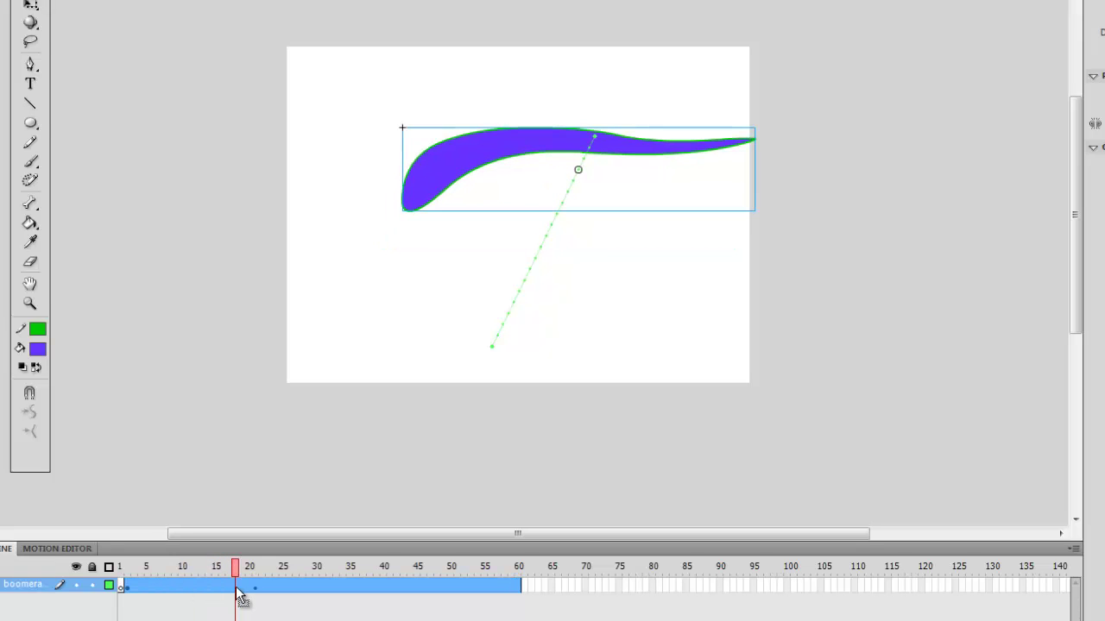
At frame 21, scale the boomerang up from a corner with the Free Transform tool.
click(123, 588)
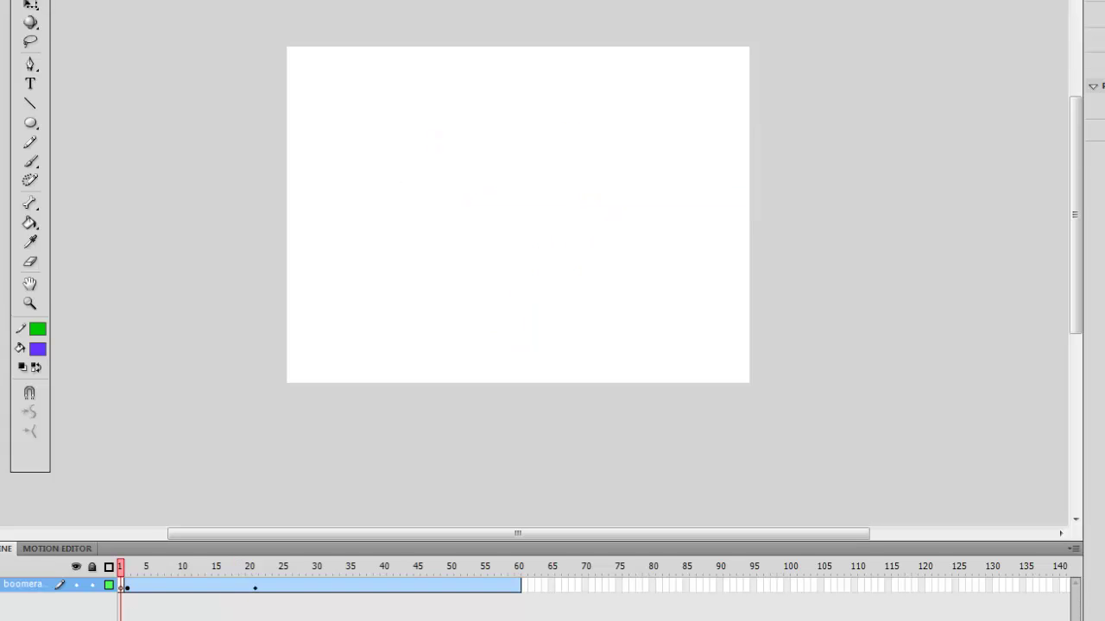
click(257, 589)
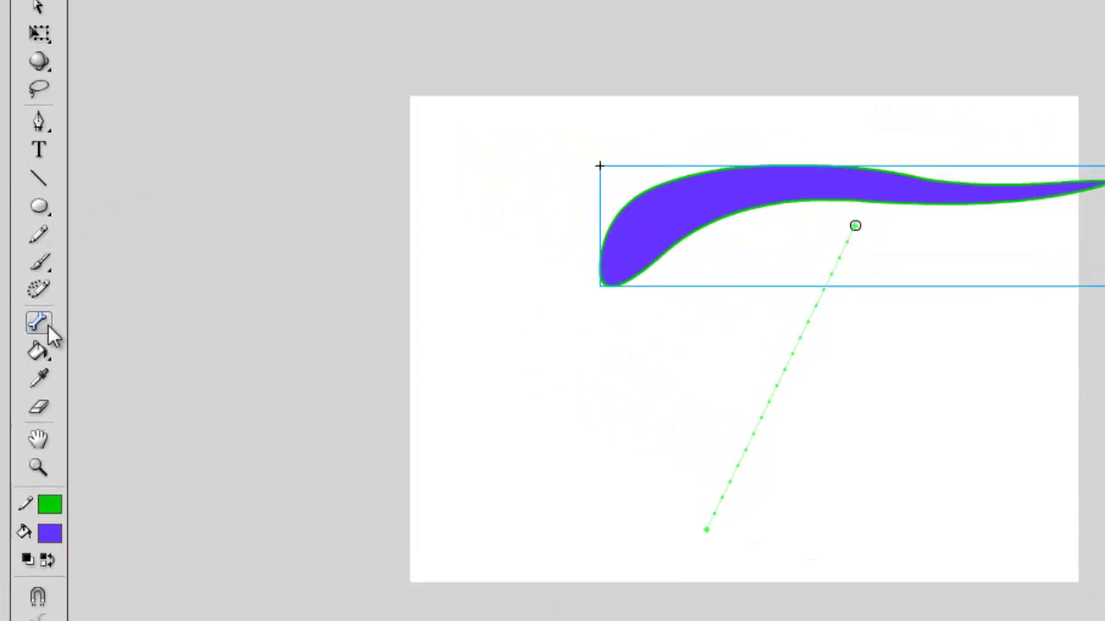
click(30, 181)
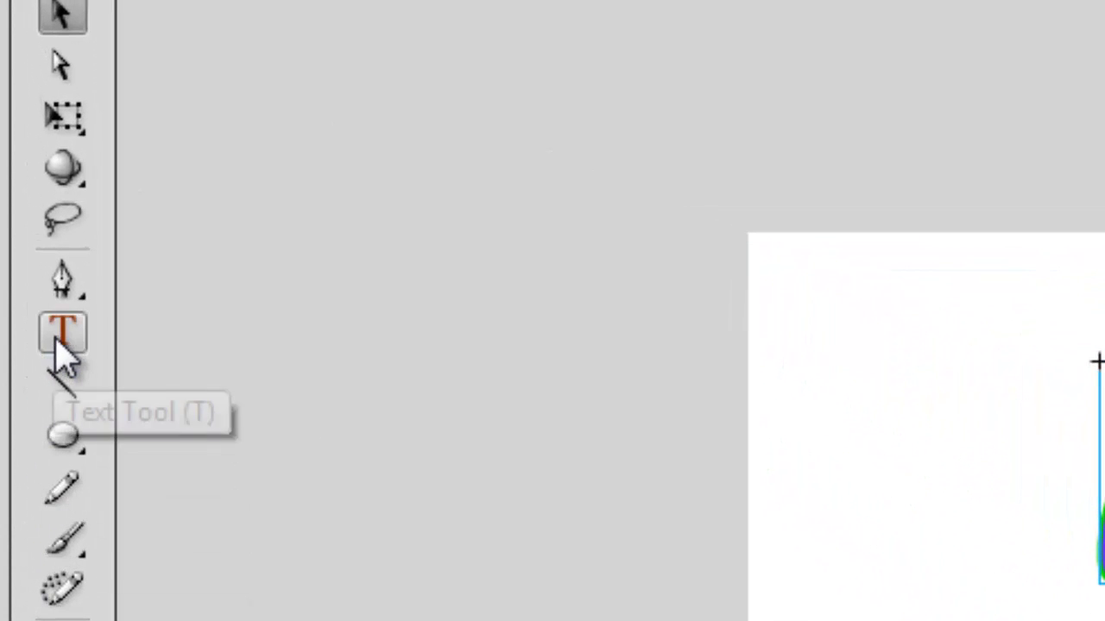
click(55, 115)
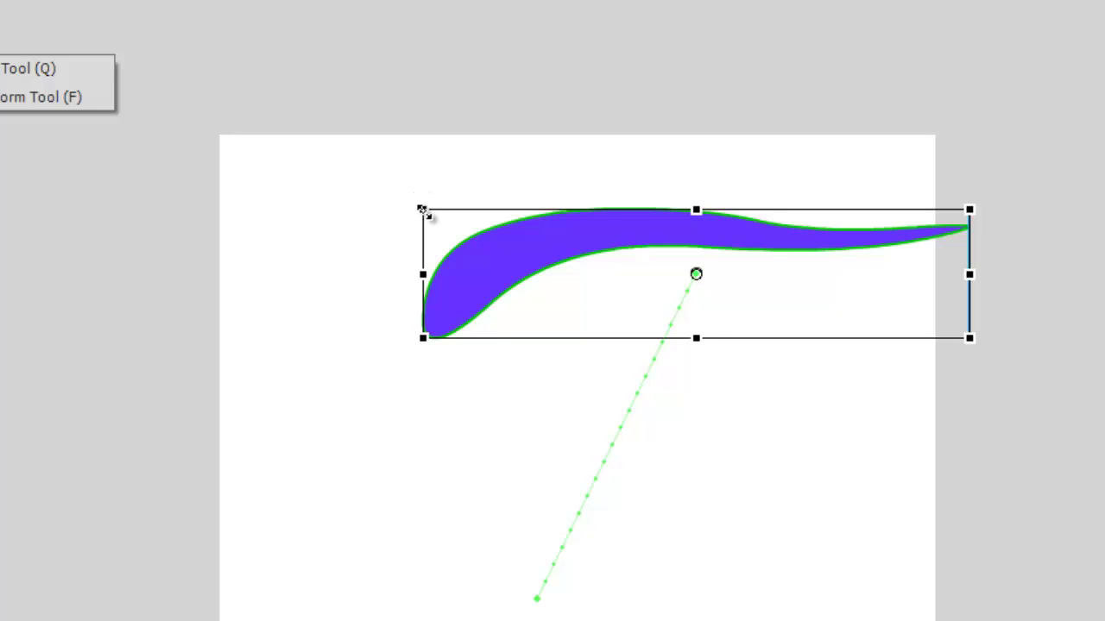
drag(422, 210, 416, 464)
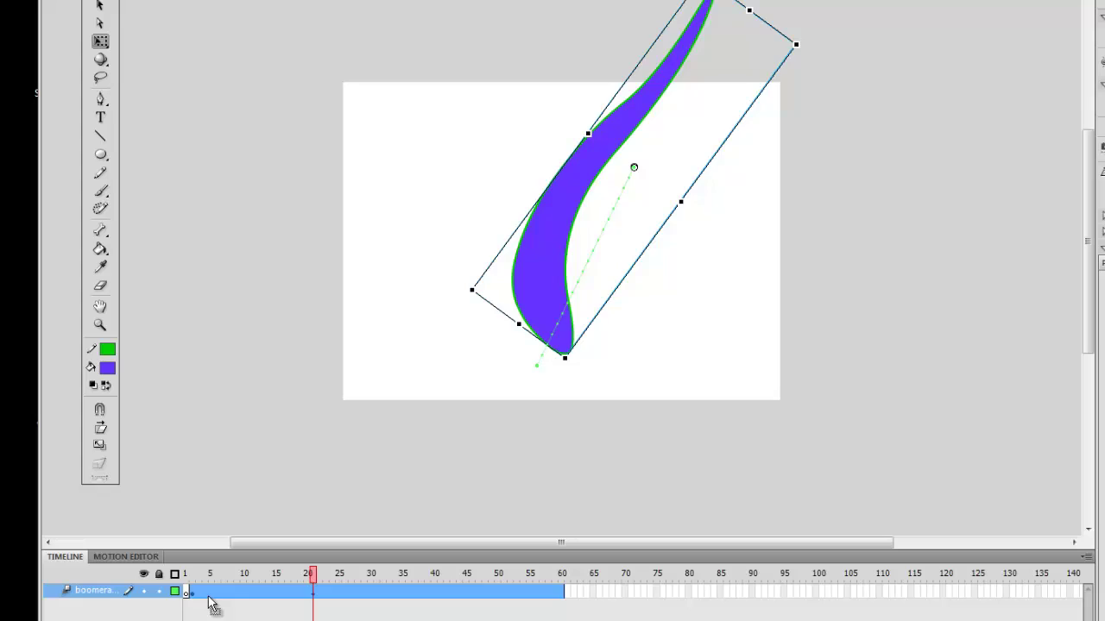
Step through the tween from the early frames to frame 21 to check the boomerang's motion and rotation.
click(208, 596)
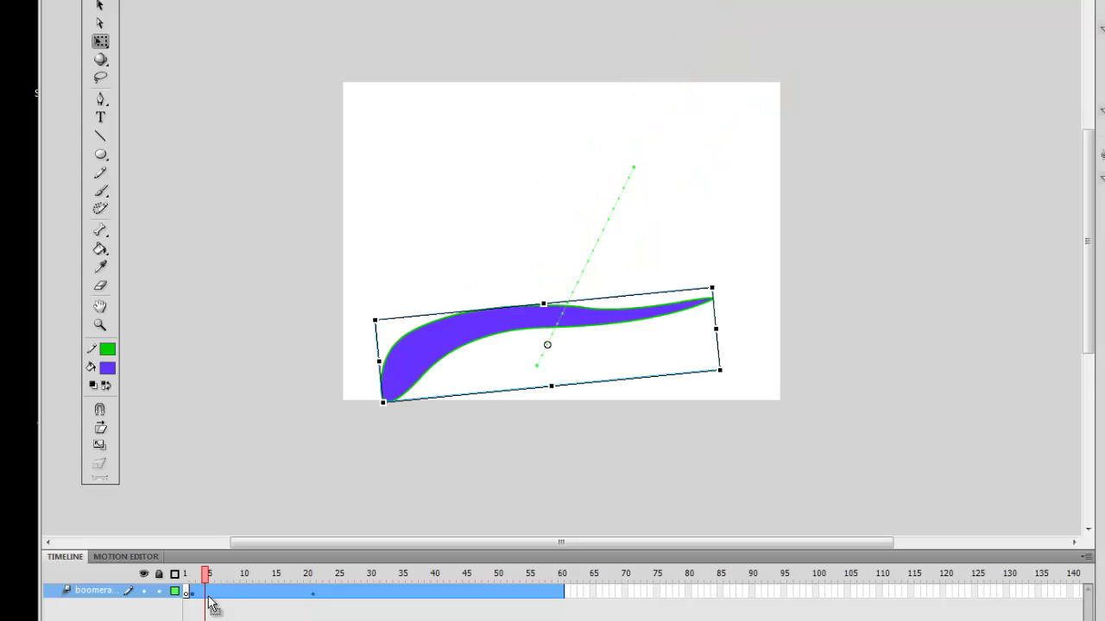
click(232, 596)
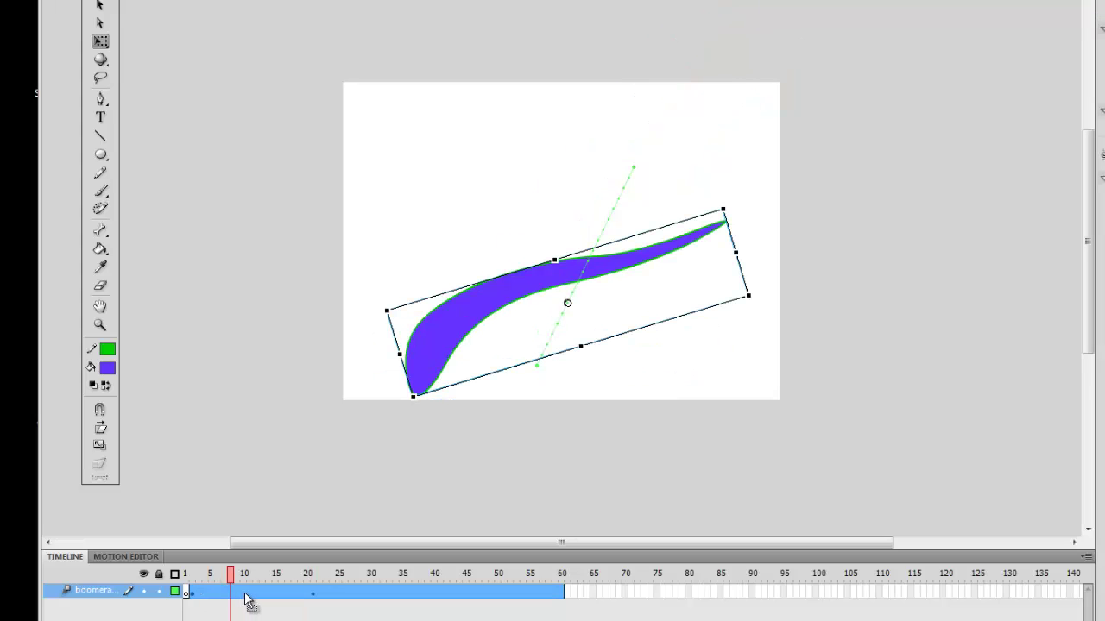
click(245, 595)
click(263, 596)
click(288, 595)
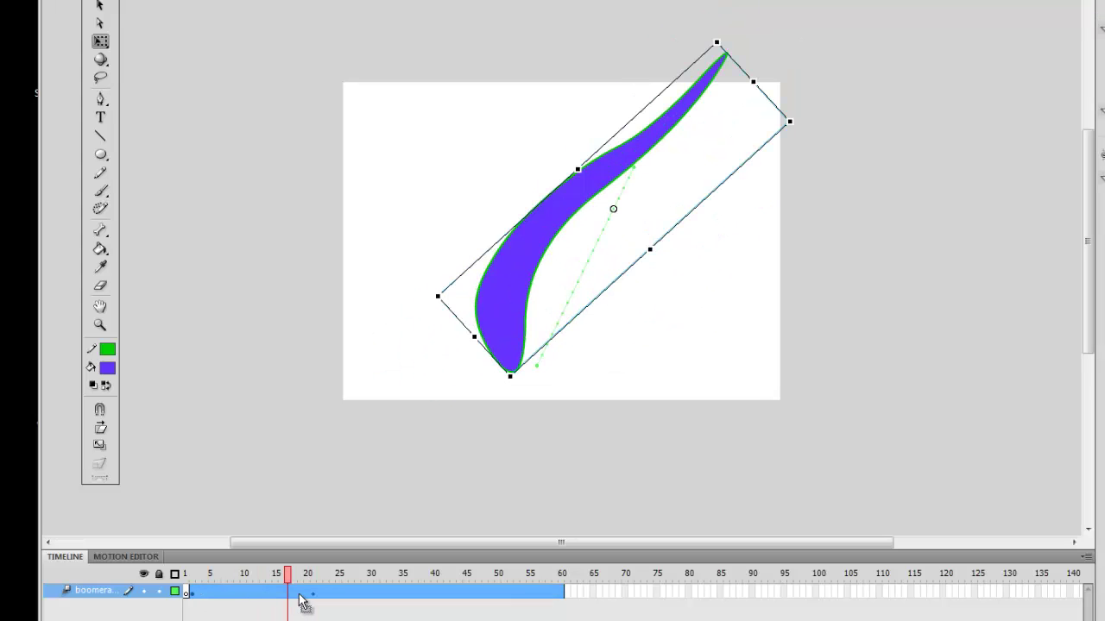
click(301, 596)
click(312, 595)
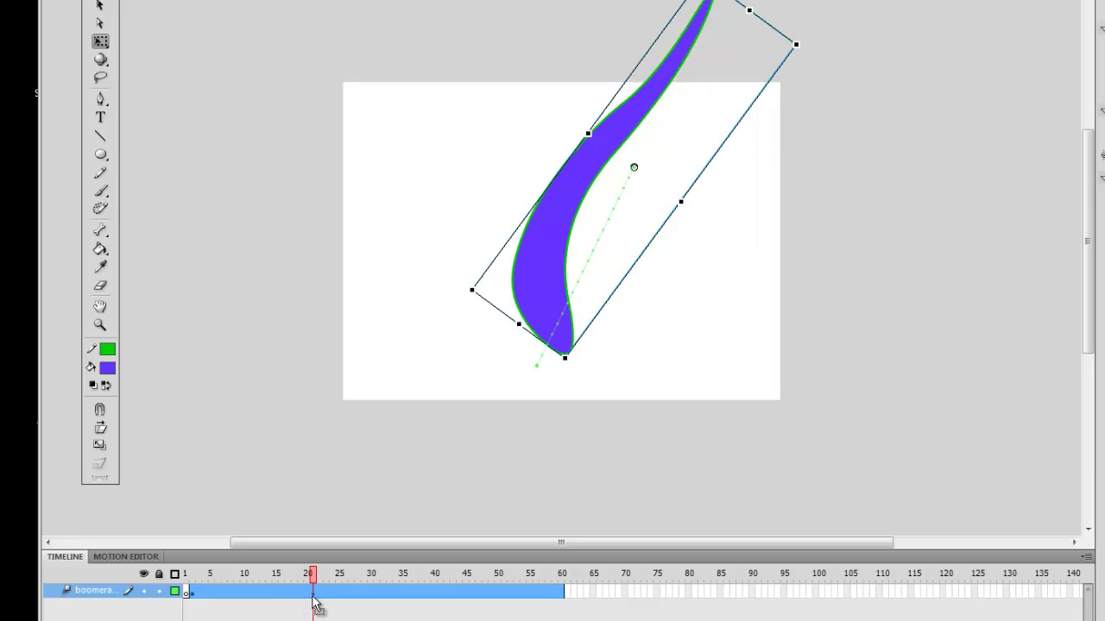
Insert a position keyframe at frame 40 of the boomerang tween.
click(436, 595)
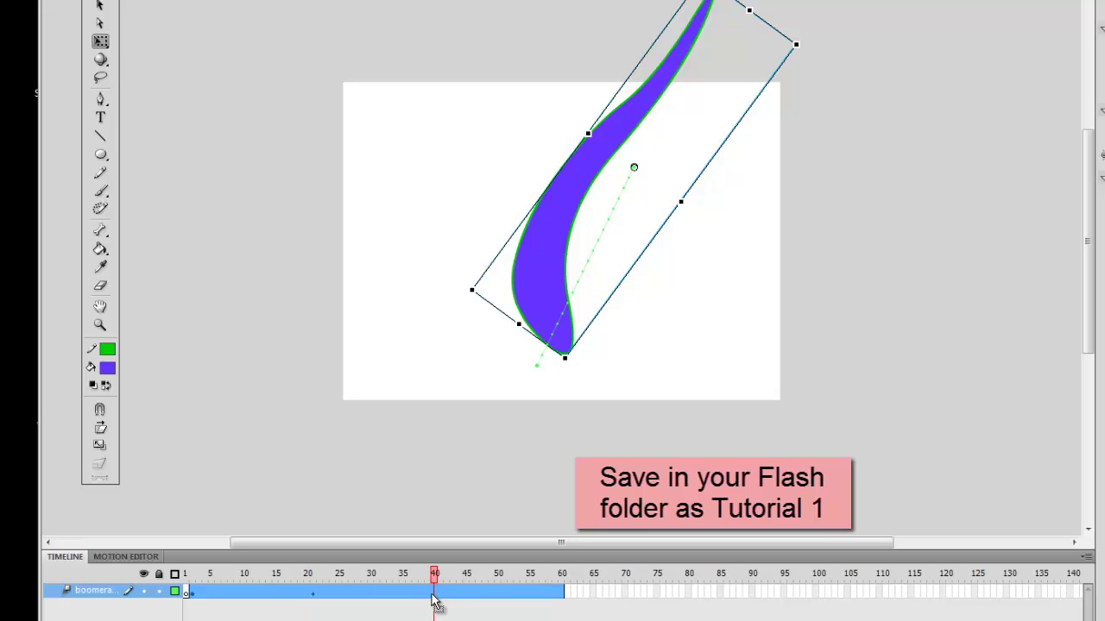
right_click(436, 598)
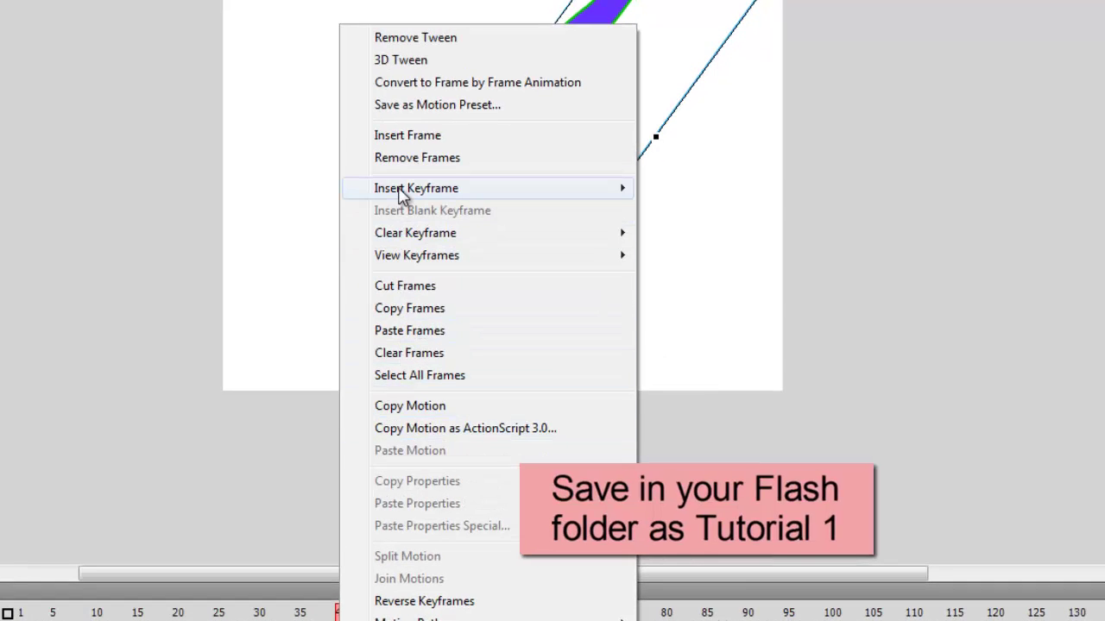
mouse_move(403, 195)
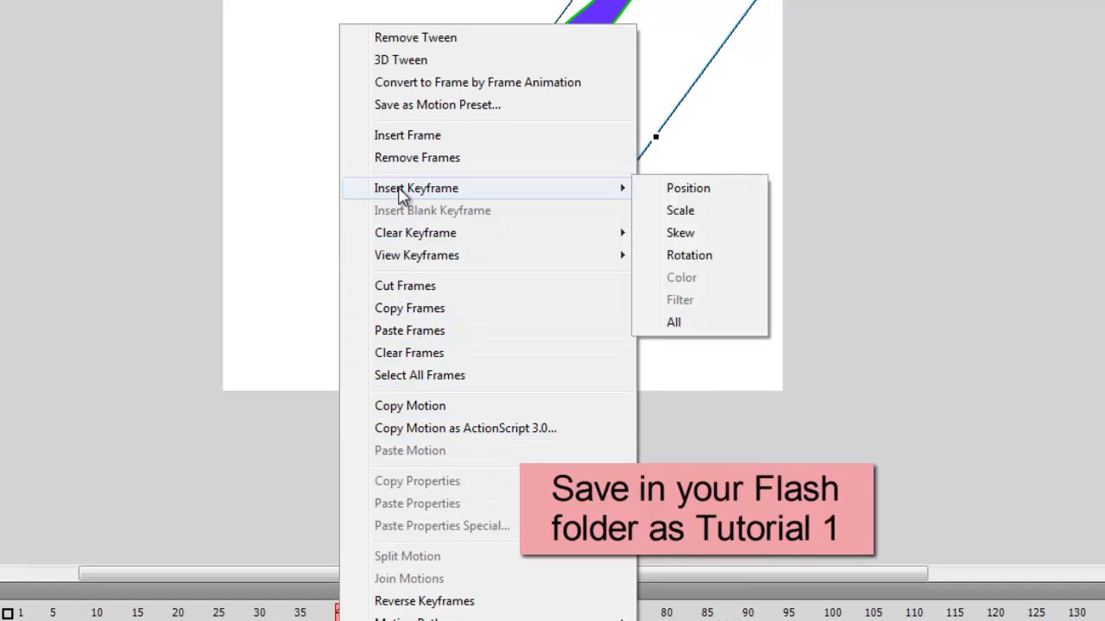
click(677, 188)
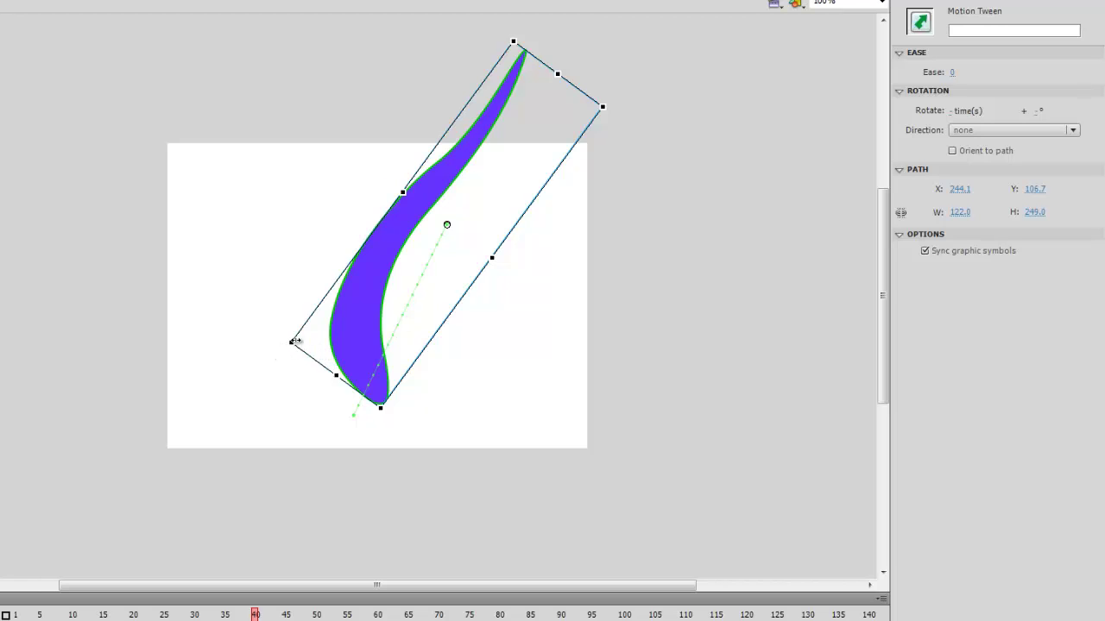
At frame 40, enlarge the boomerang, rotate it diagonally, and enlarge it to 1090 x 1044.6.
drag(293, 343, 156, 425)
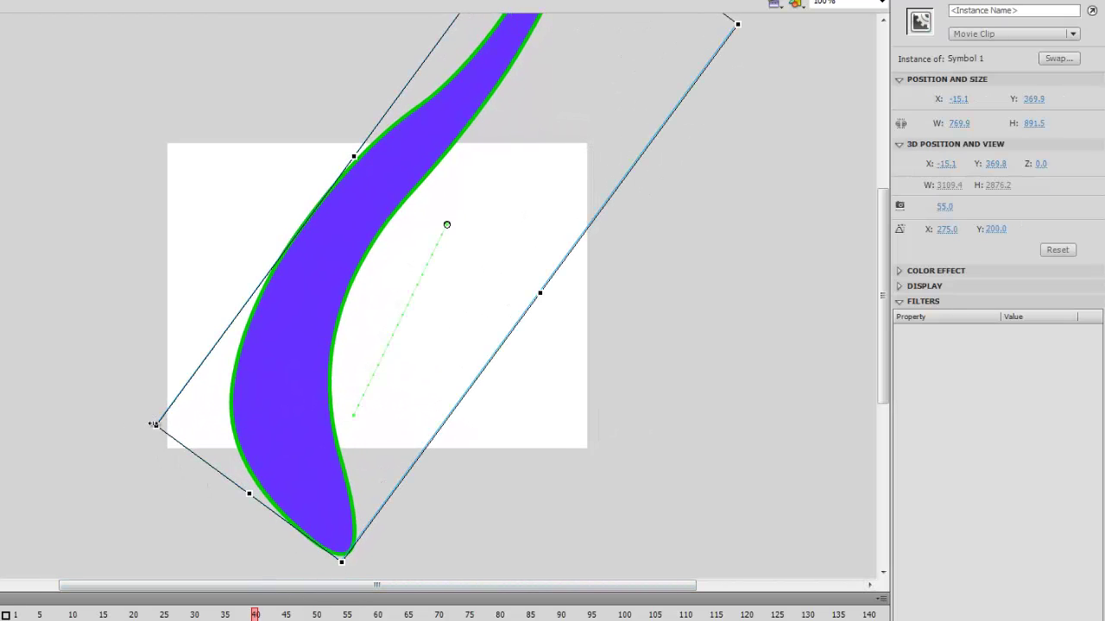
drag(152, 423, 553, 527)
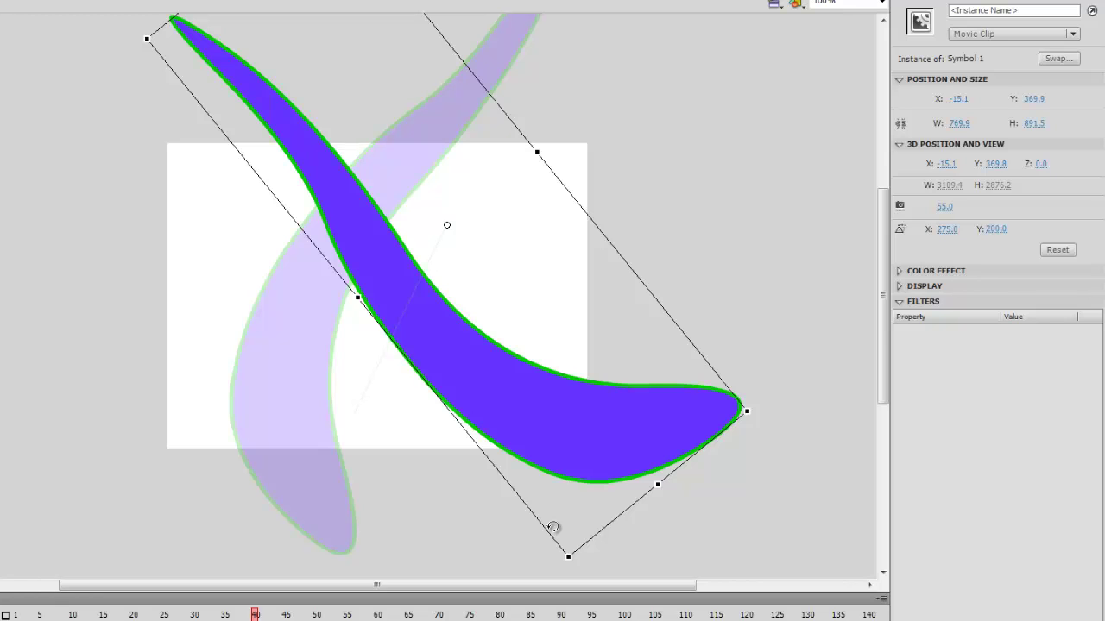
drag(553, 528, 593, 494)
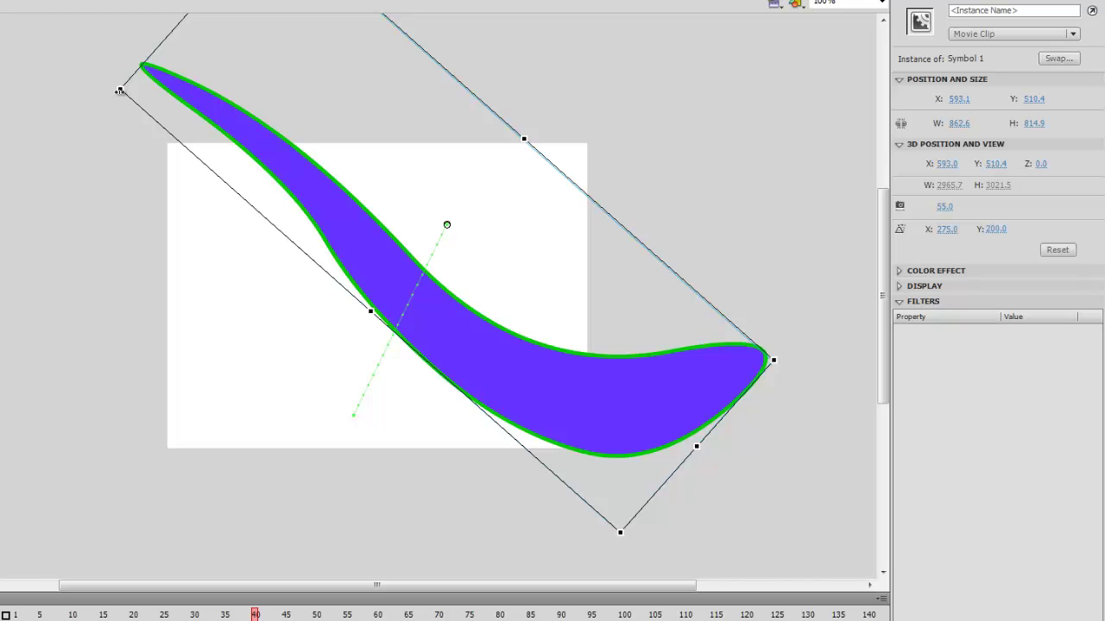
drag(120, 90, 34, 101)
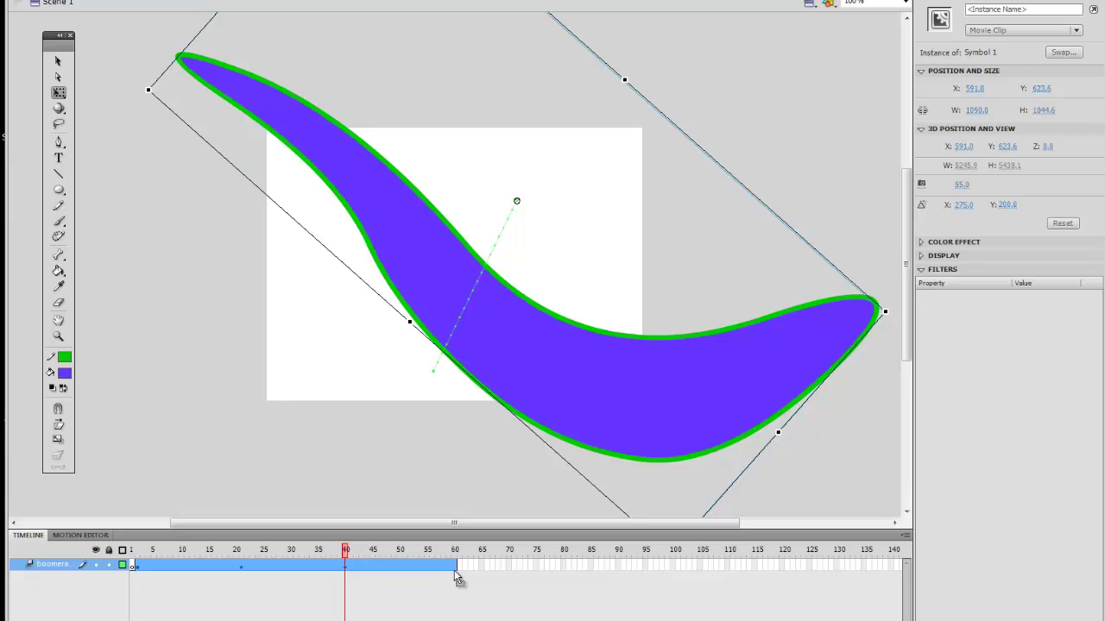
Insert a position keyframe at frame 60, the end of the tween.
click(456, 569)
right_click(455, 567)
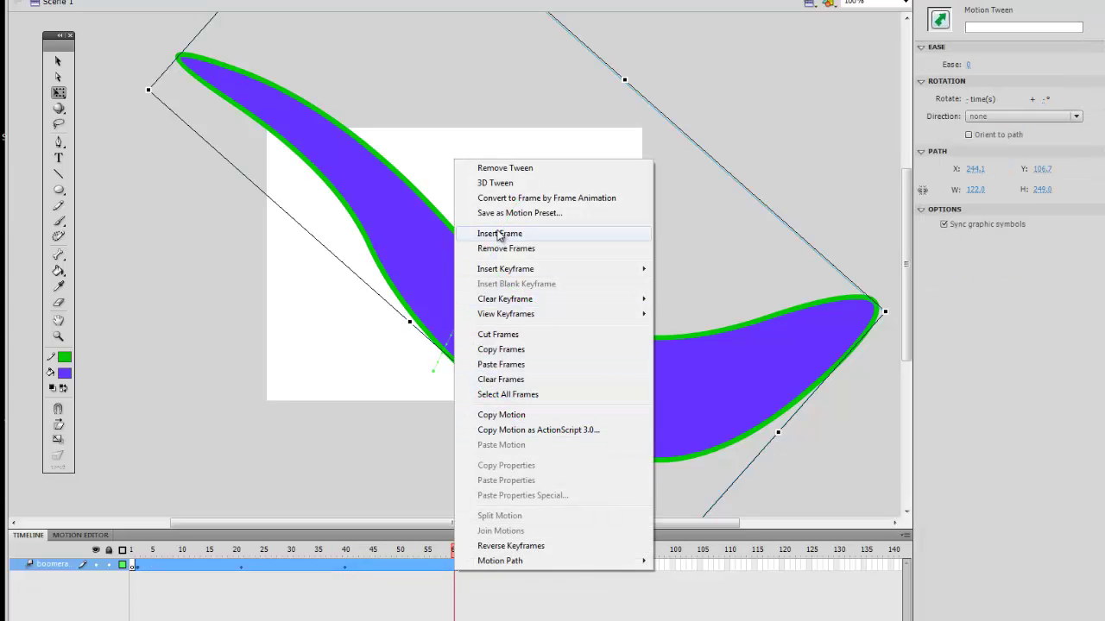
mouse_move(501, 271)
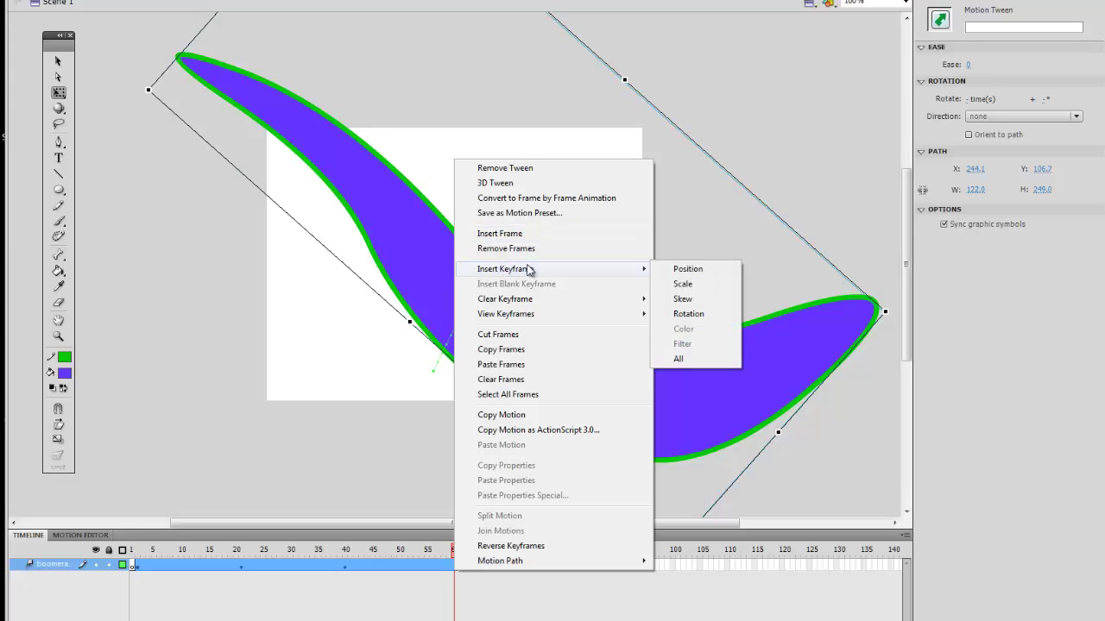
click(679, 271)
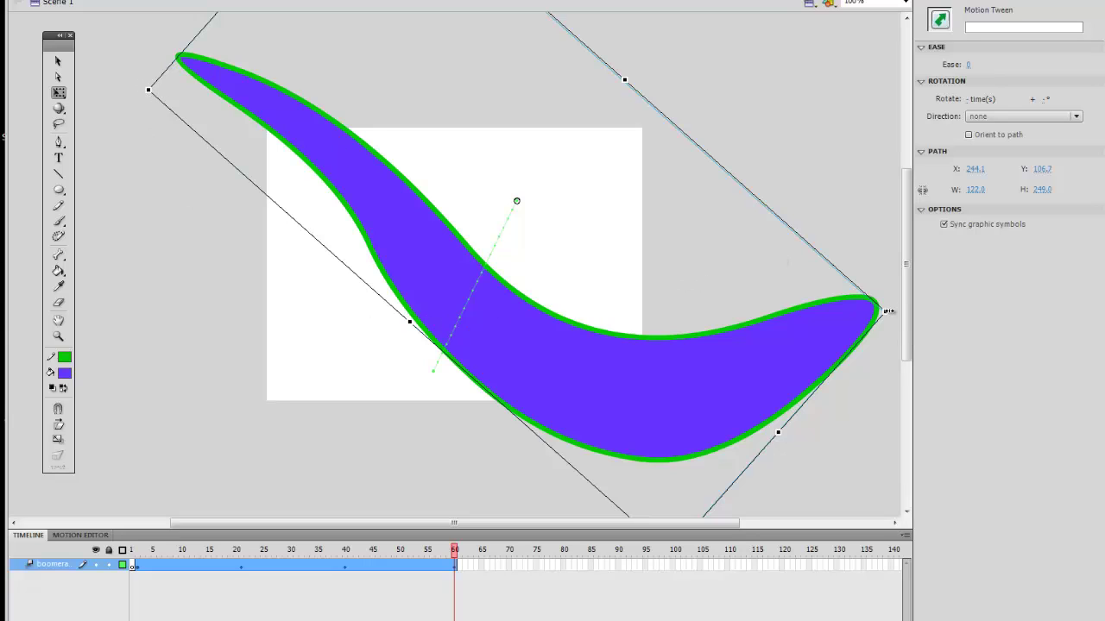
At frame 60, rotate the boomerang, scale it to 1529.3 x 1545.9, and reposition it.
drag(893, 303, 439, 436)
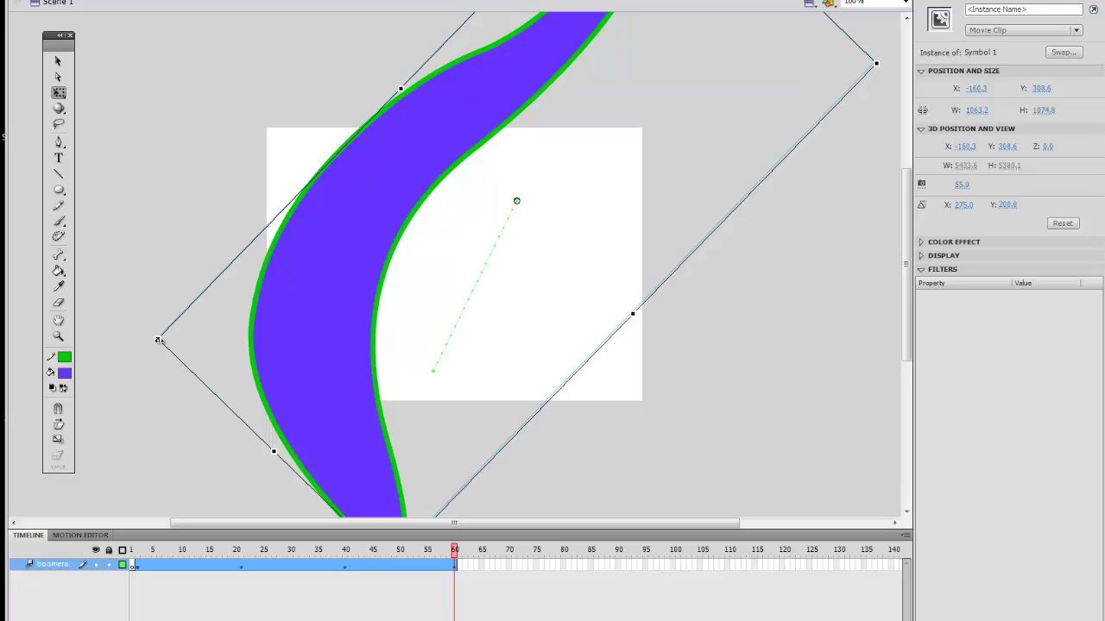
drag(159, 338, 6, 399)
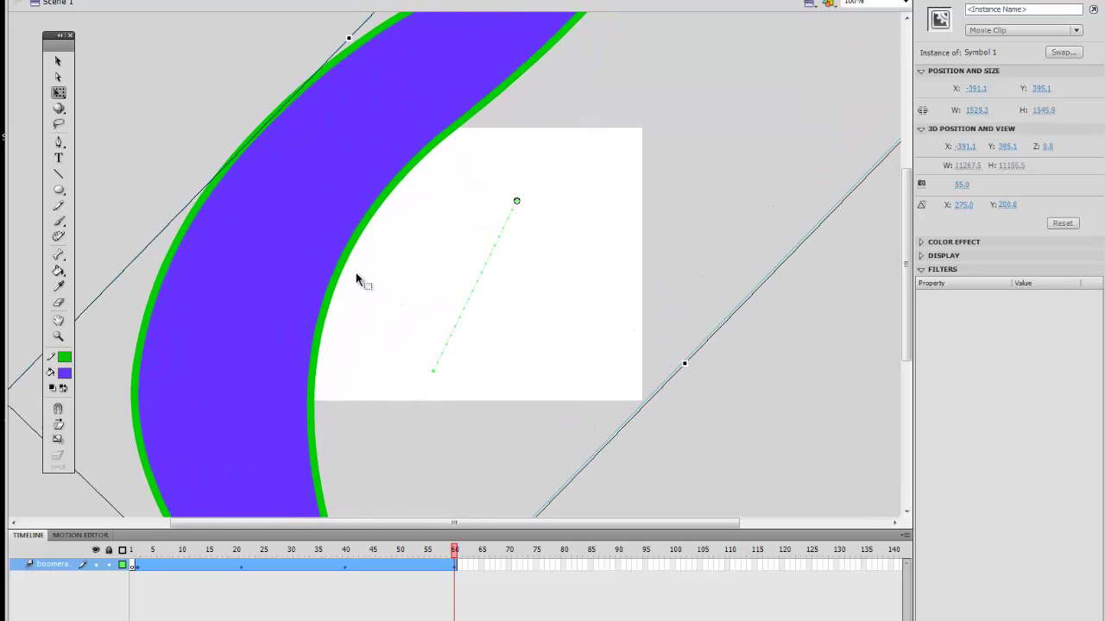
drag(314, 259, 436, 274)
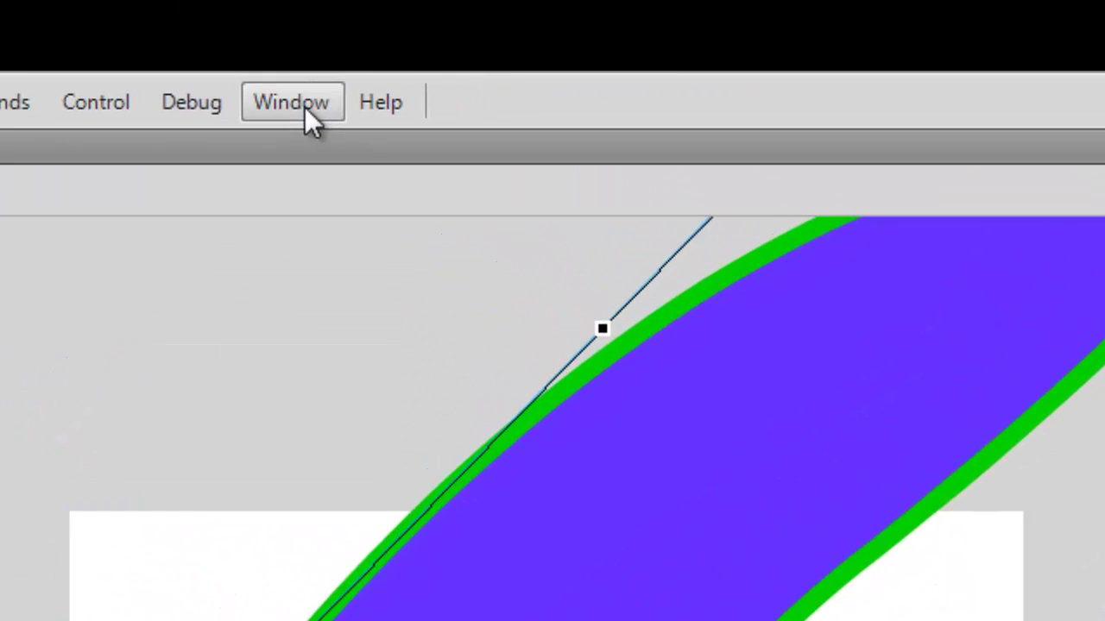
Run Test Movie from the Control menu to play the animation as Untitled-1.swf.
click(257, 96)
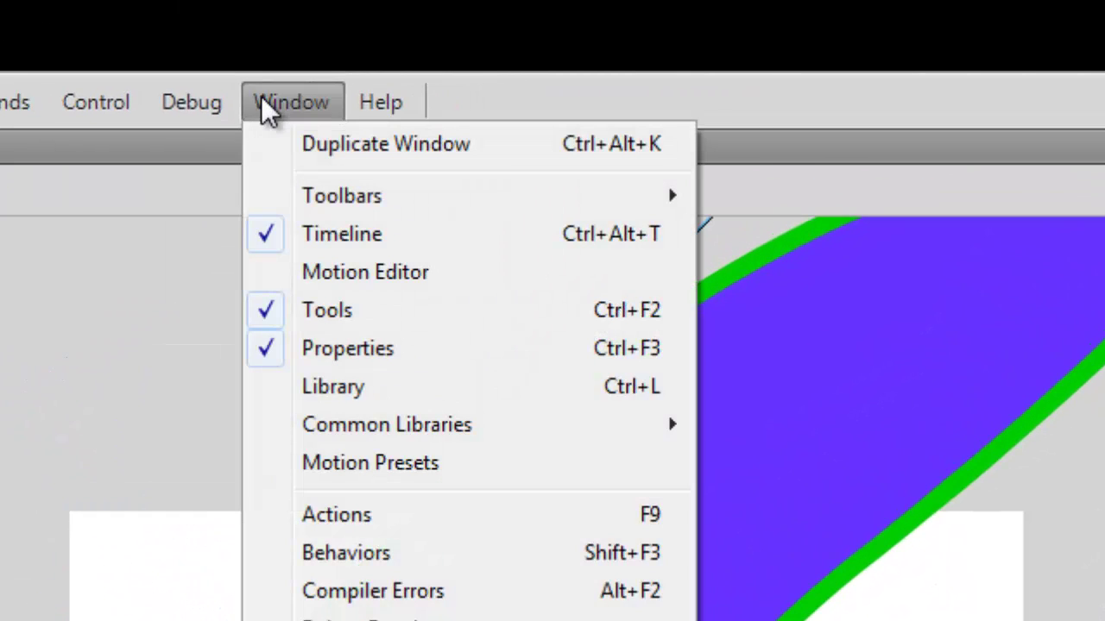
mouse_move(85, 97)
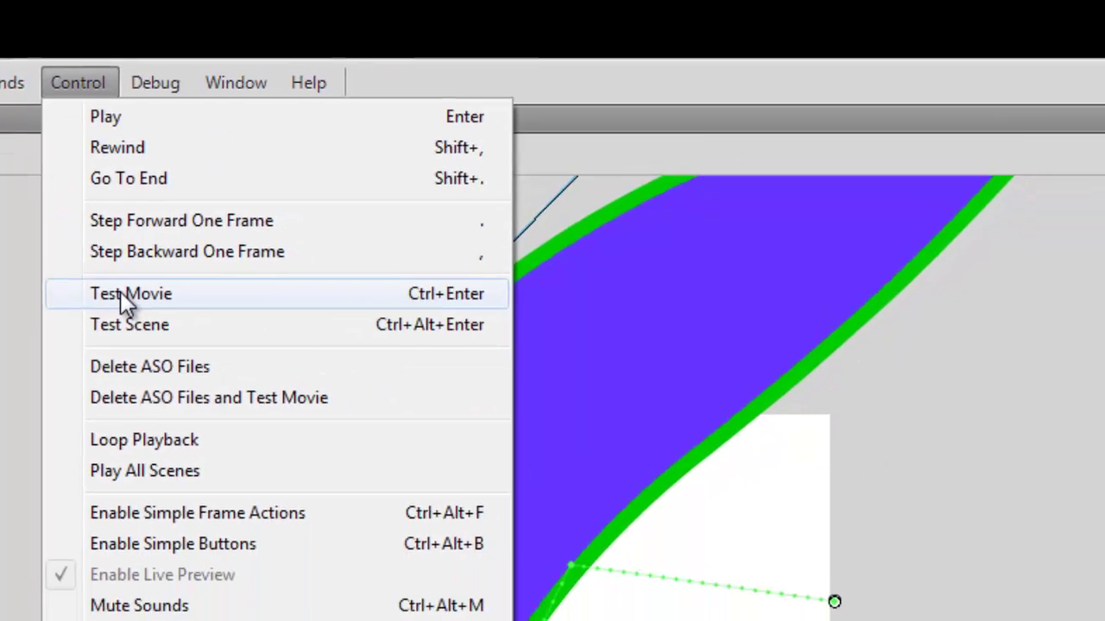
click(120, 292)
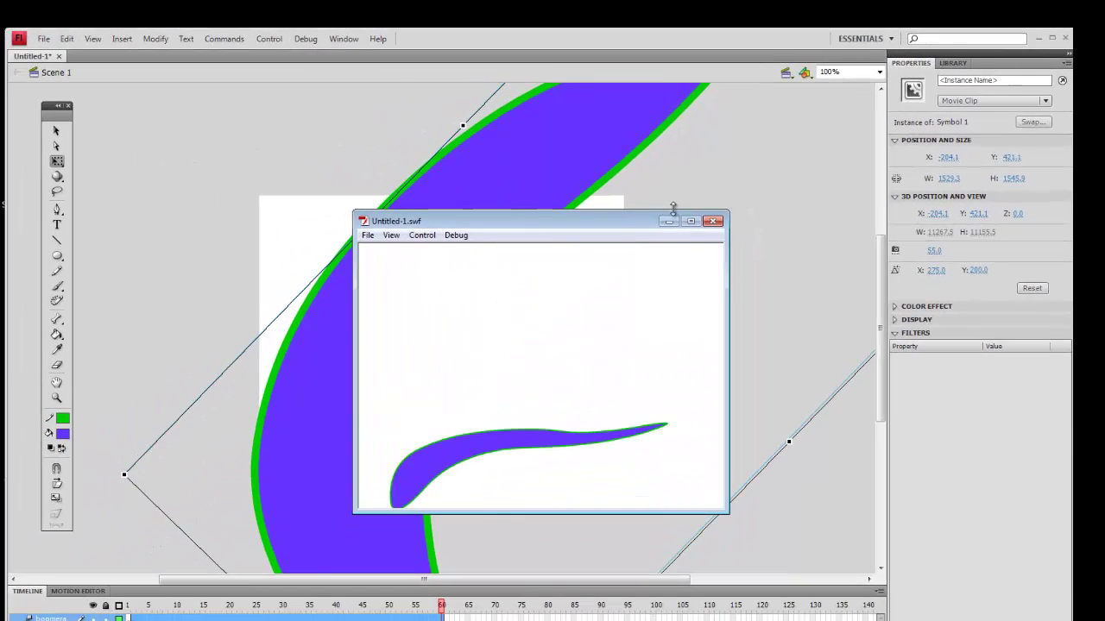
Maximize the Untitled-1.swf window to watch the boomerang fly at full size.
click(690, 223)
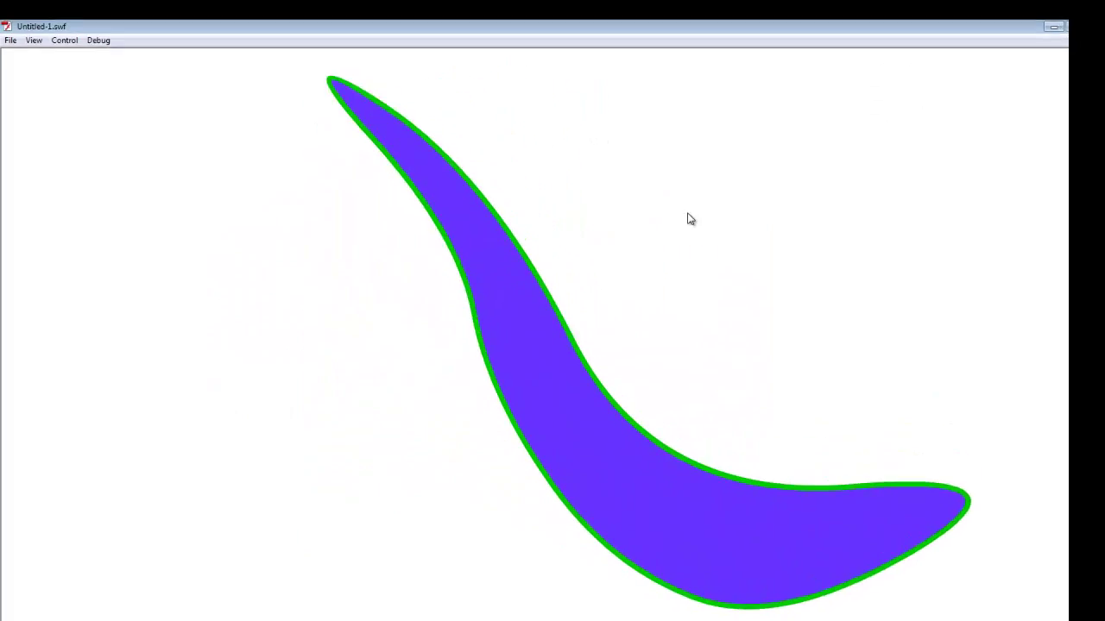